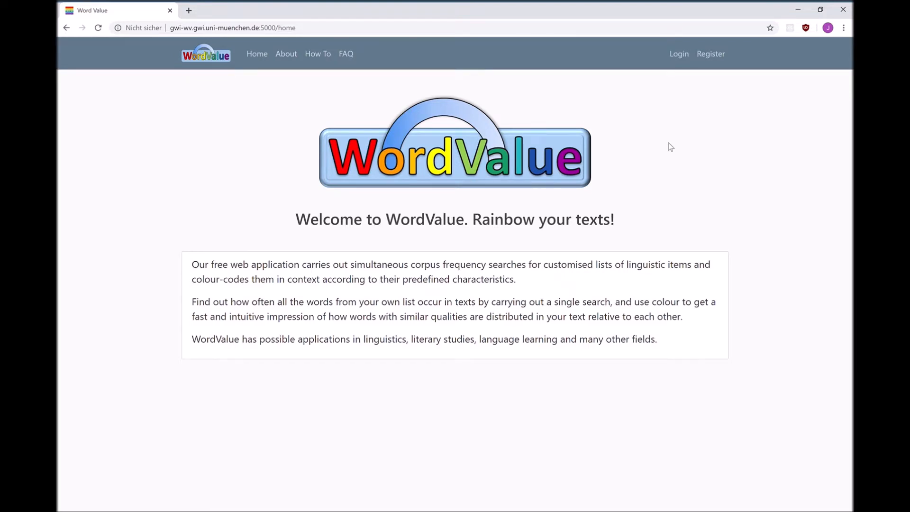
Step: View the registration form and log in to the account with the saved e-mail and password
left_click(714, 56)
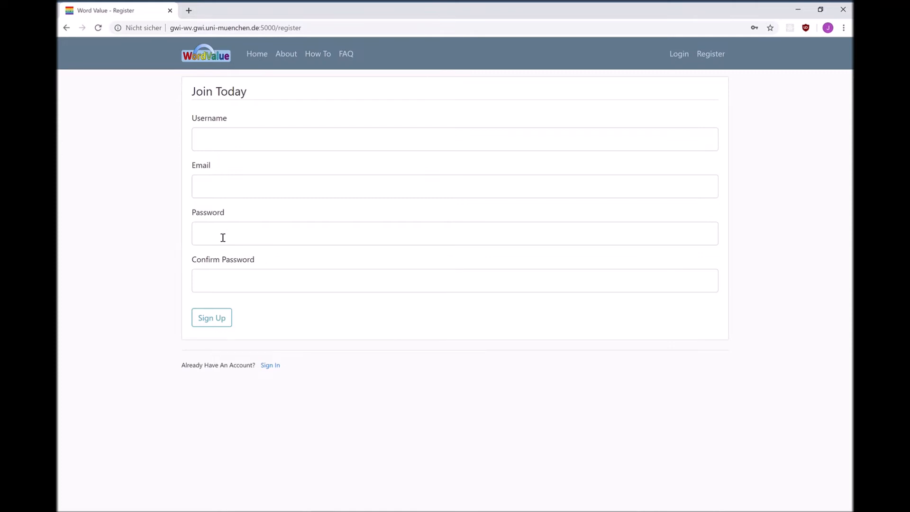
left_click(678, 55)
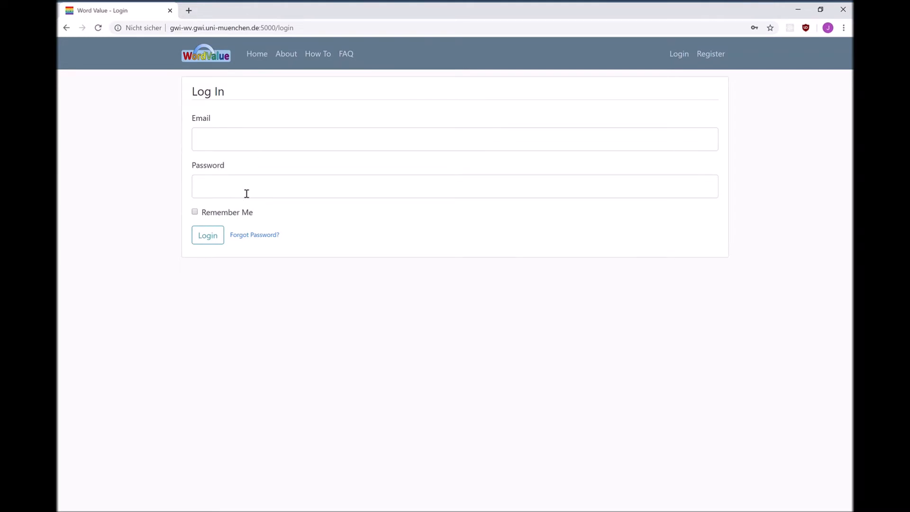
left_click(243, 142)
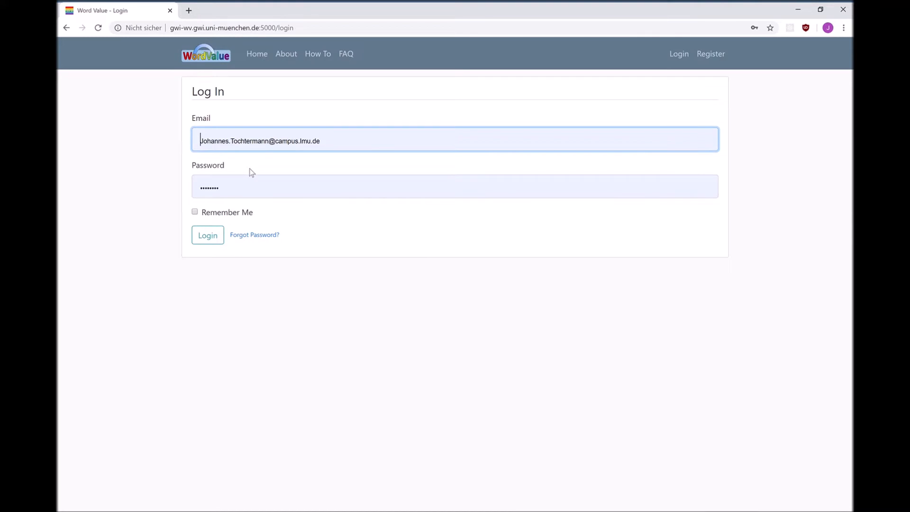
left_click(249, 171)
left_click(209, 235)
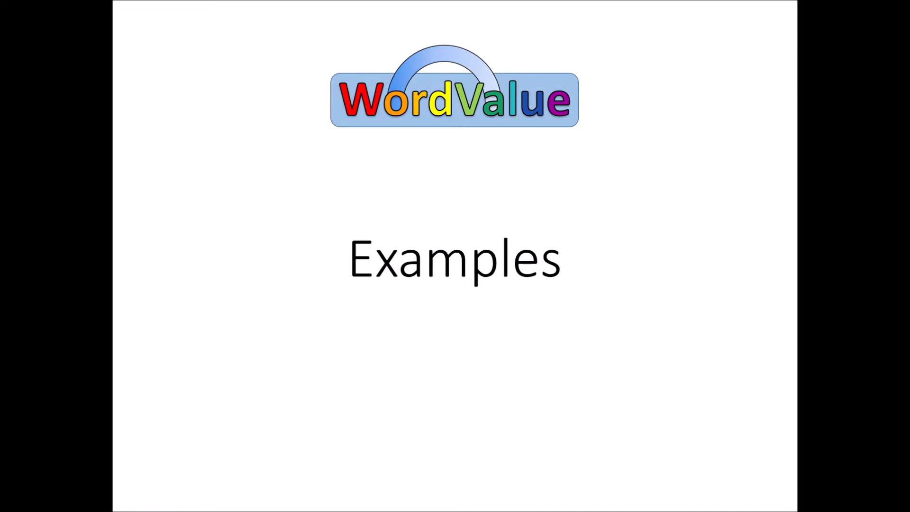
key("Right")
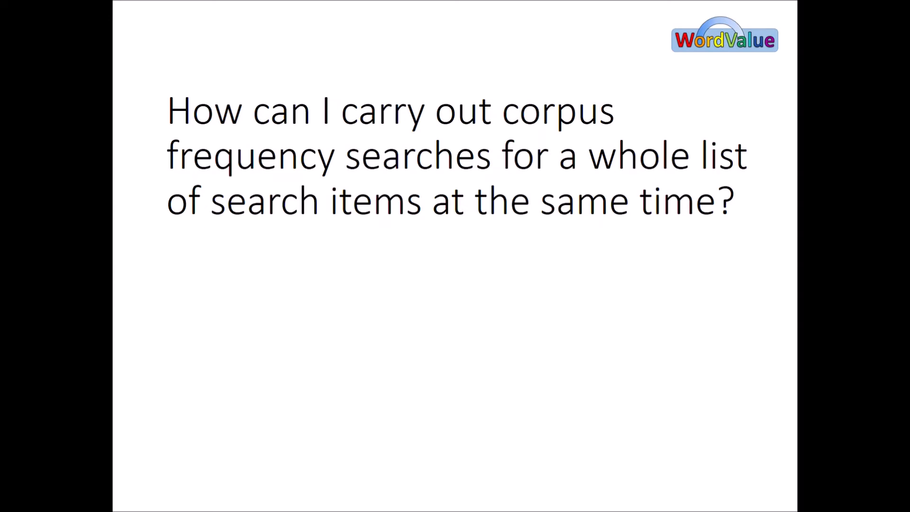
key("Right")
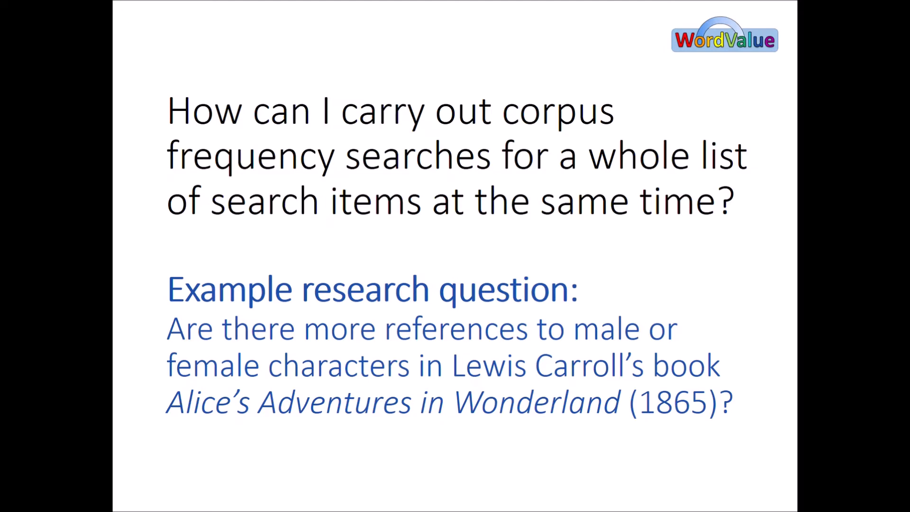
key("Right")
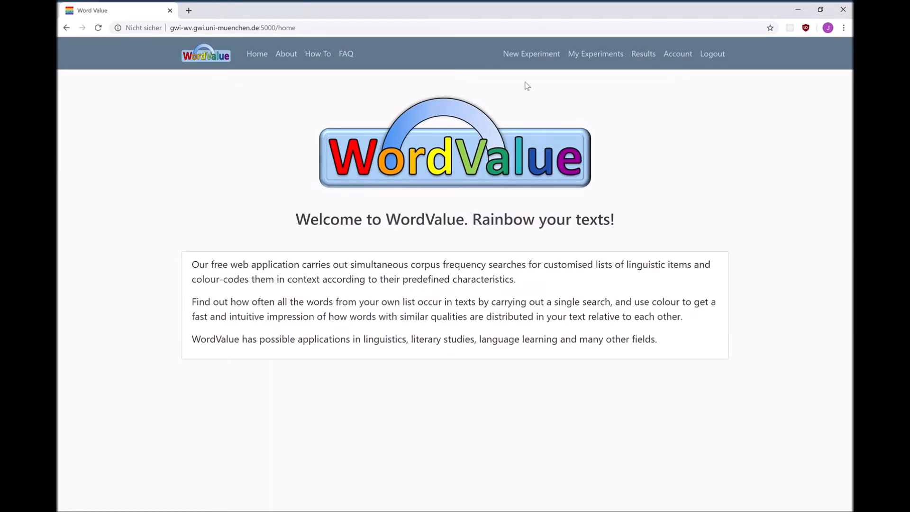
Step: Create a new experiment titled Alice with alice.csv as the CSV file and alice.txt as the text file
left_click(540, 59)
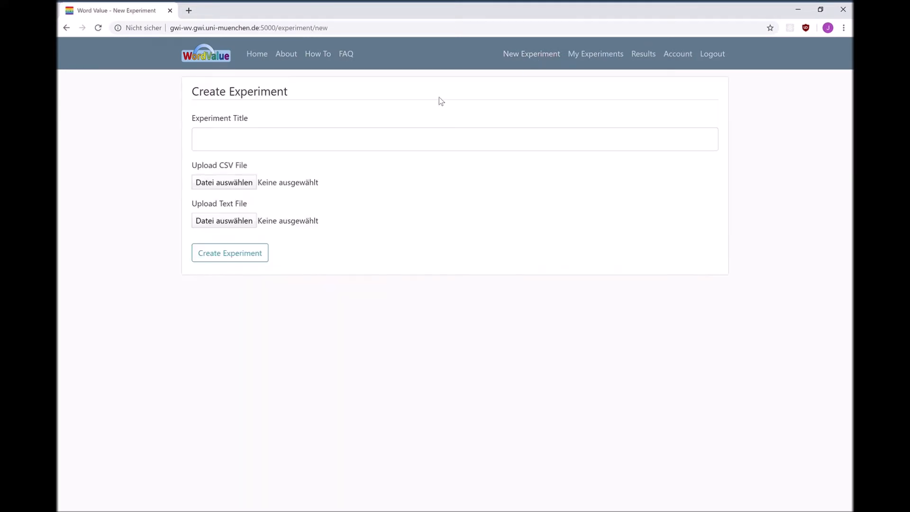
left_click(250, 142)
type("Alice")
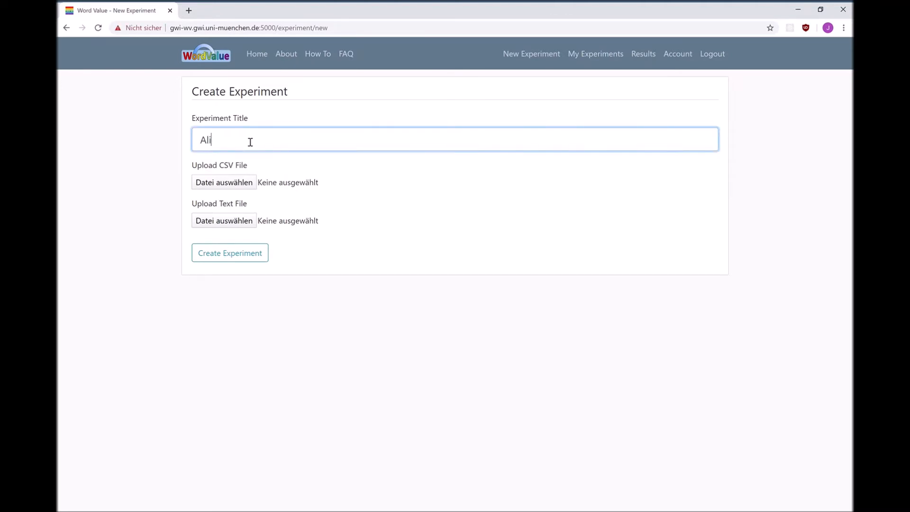
left_click(228, 184)
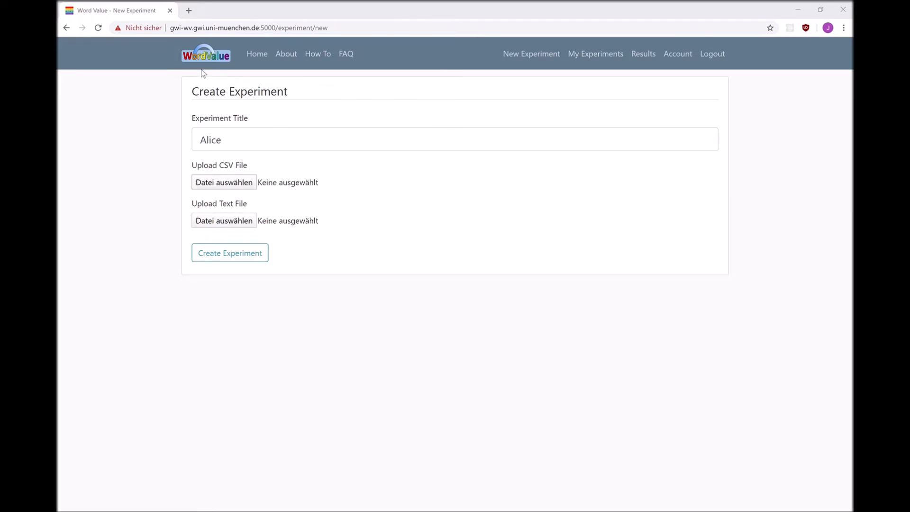
left_click(452, 209)
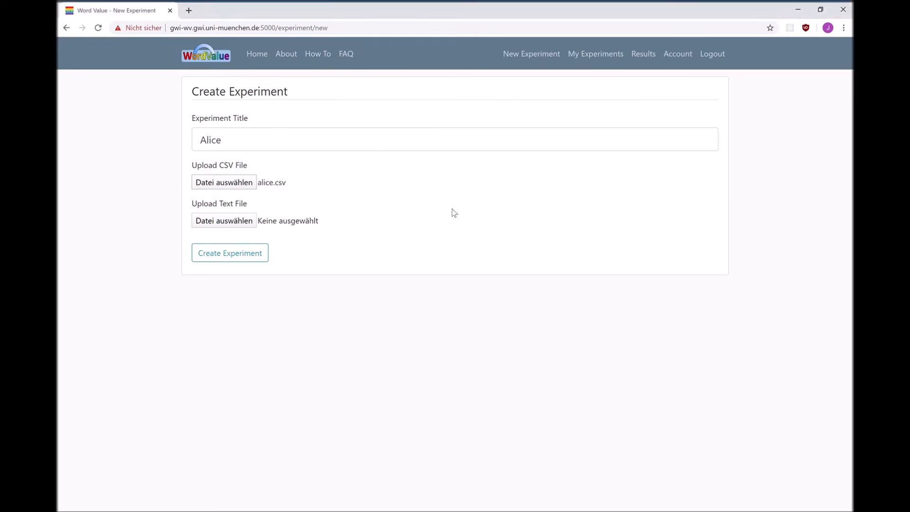
left_click(237, 223)
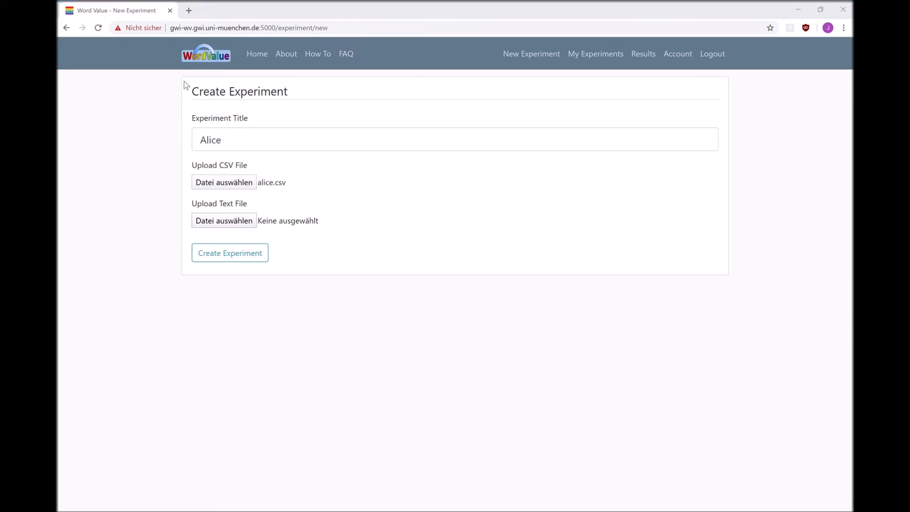
left_click(454, 209)
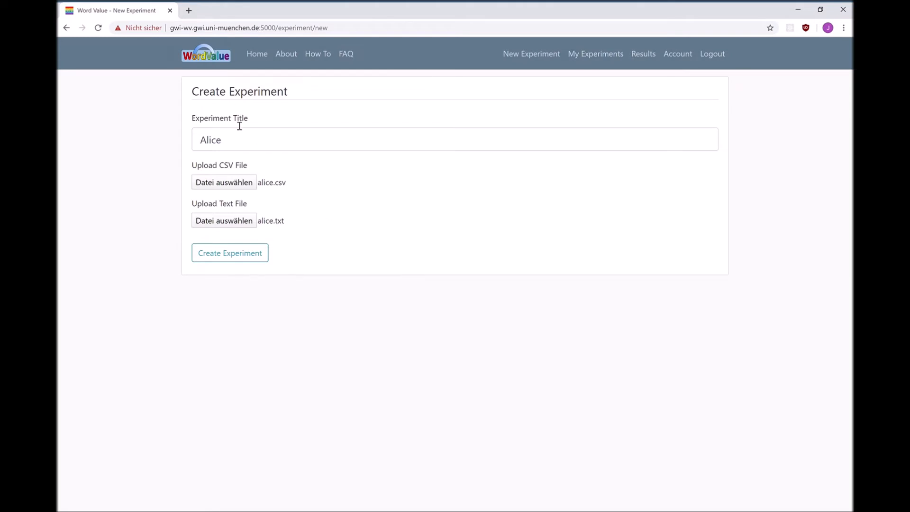
left_click(238, 255)
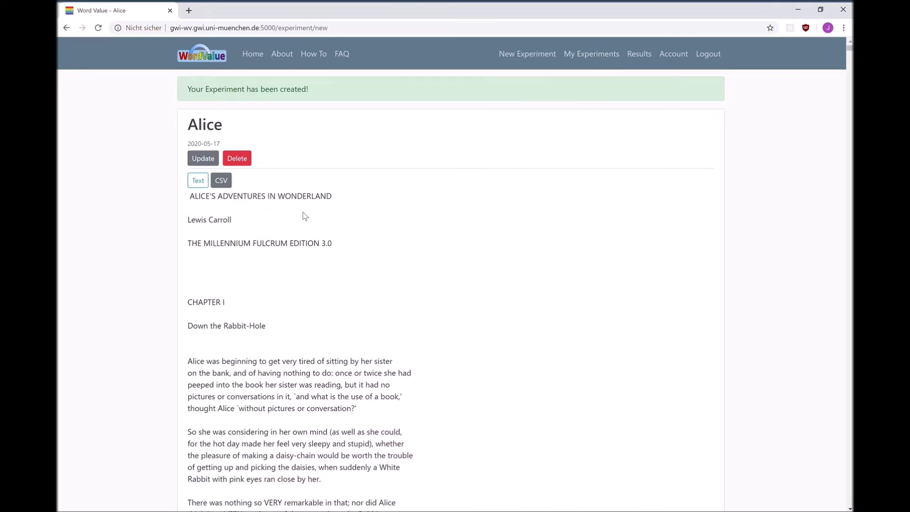
Step: Examine the uploaded text of the Alice experiment and its CSV table of keys and genders
scroll(248, 262, "down", 1)
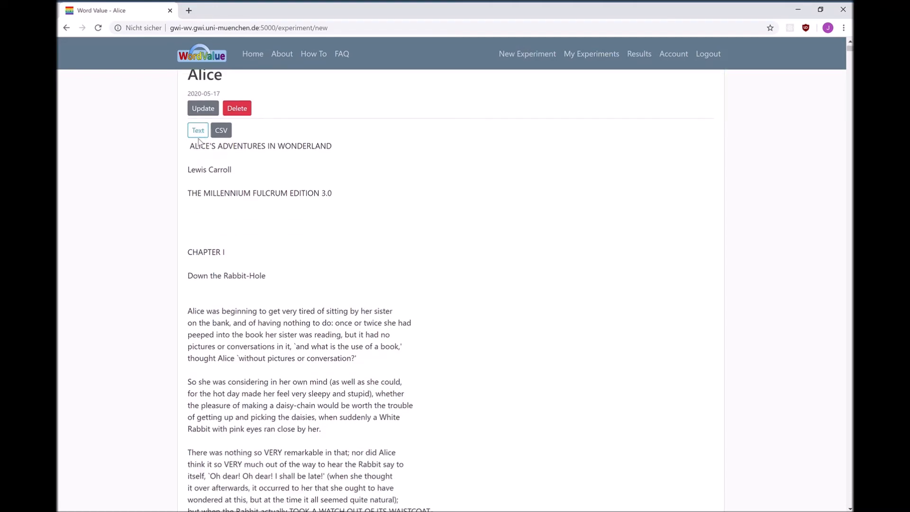
scroll(268, 351, "down", 1)
scroll(268, 351, "down", 11)
scroll(266, 350, "up", 13)
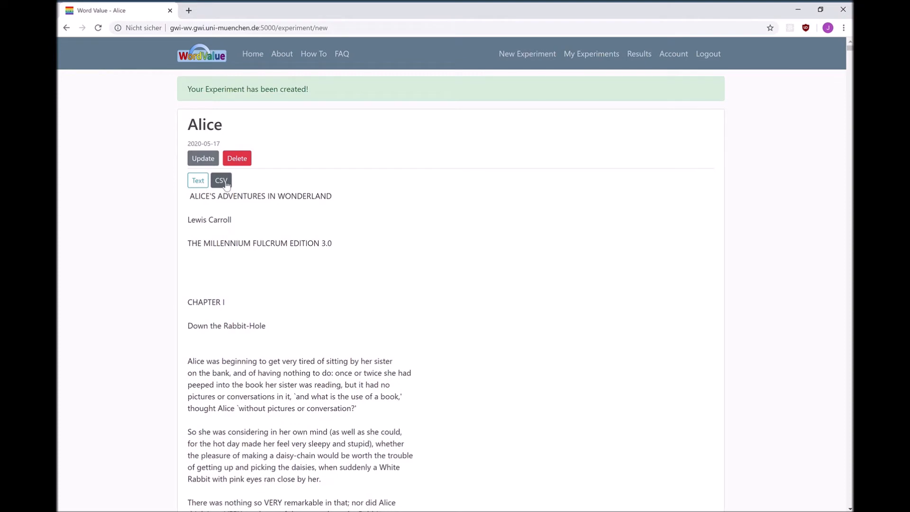
left_click(226, 185)
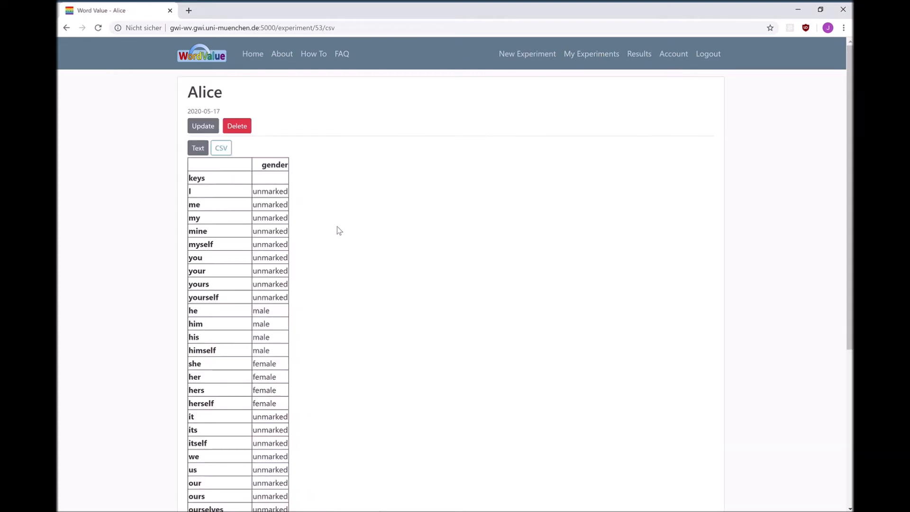
scroll(337, 227, "down", 1)
scroll(337, 227, "down", 4)
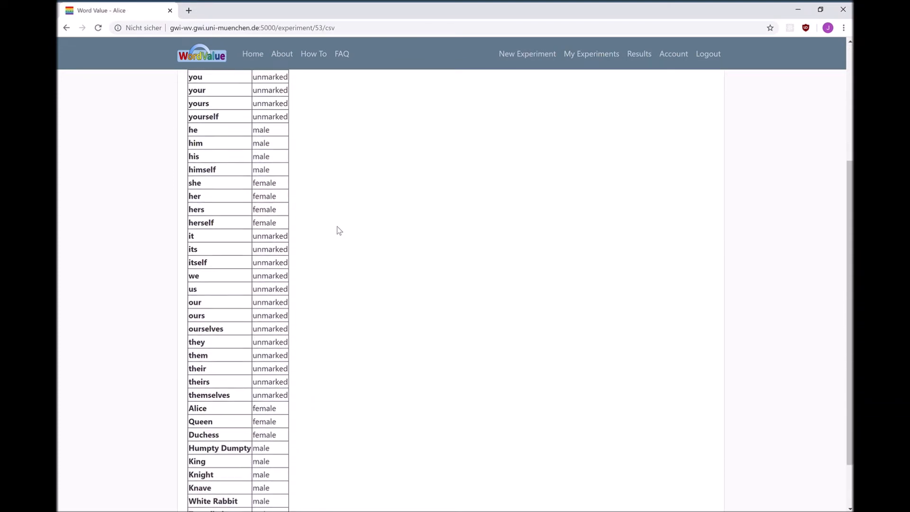
scroll(336, 227, "down", 1)
scroll(337, 226, "up", 5)
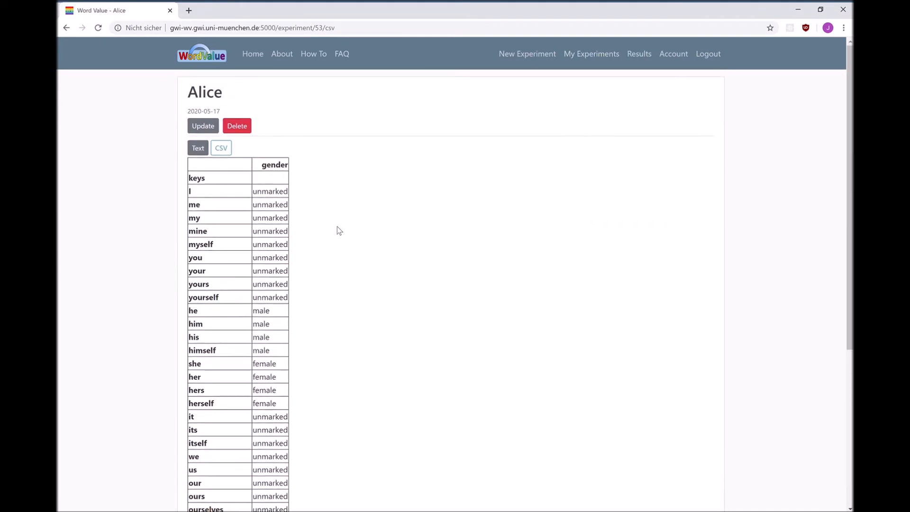
Step: Return to the Alice experiment's text and inspect its update form and delete confirmation
left_click(198, 149)
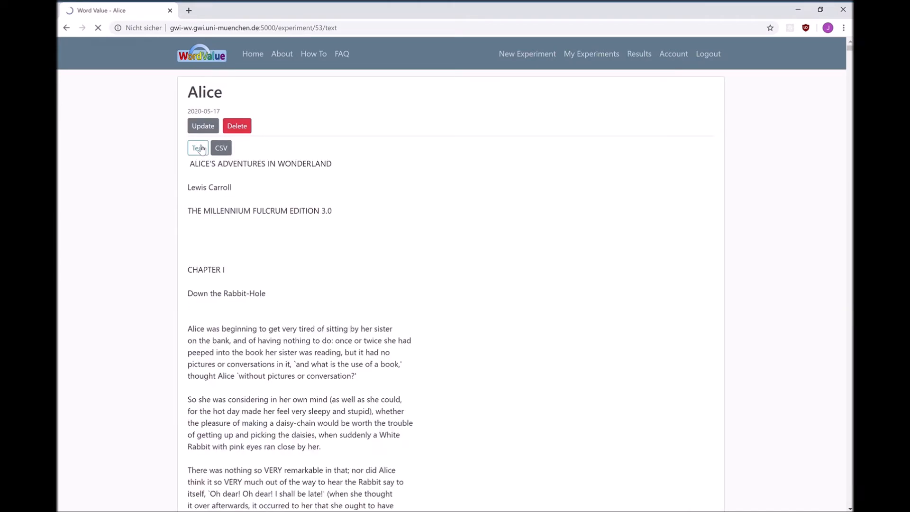
left_click(211, 129)
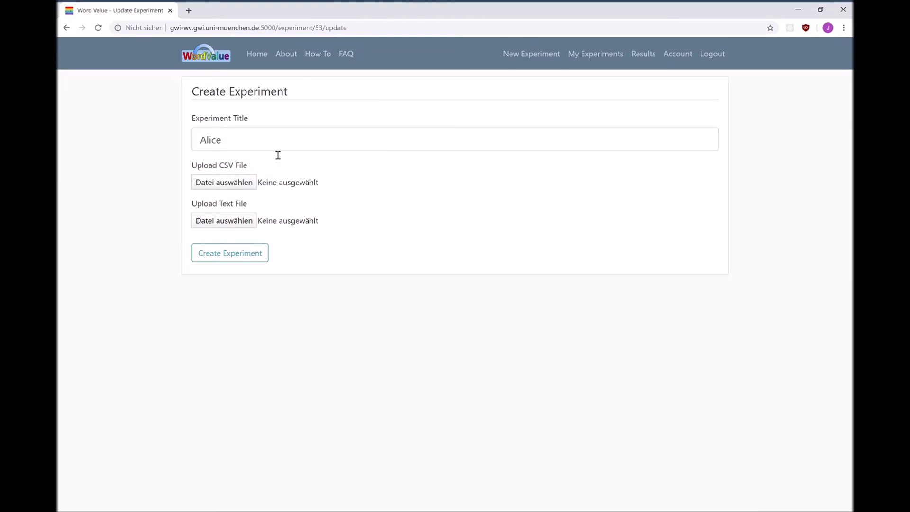
key("alt+Left")
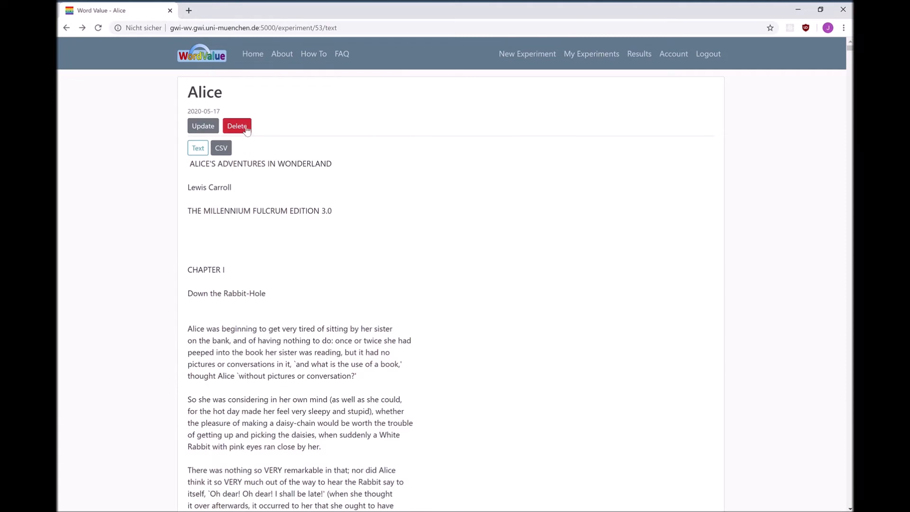
left_click(244, 127)
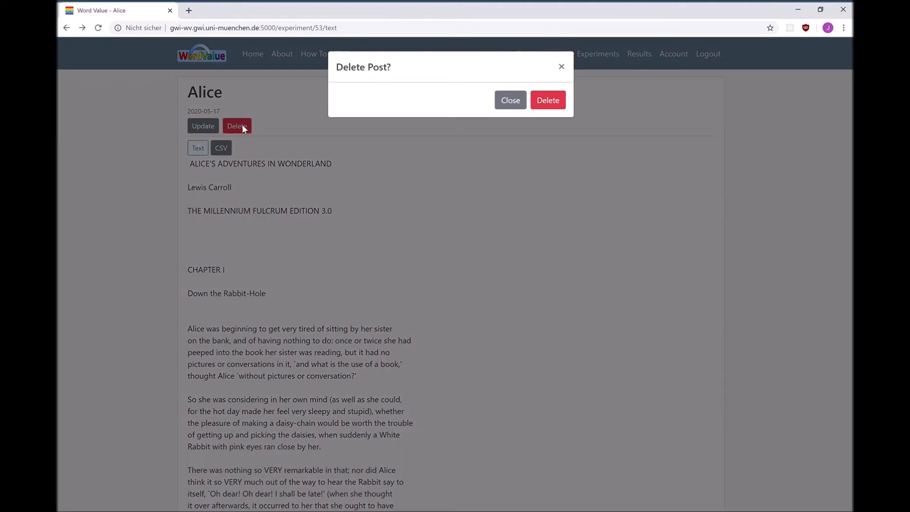
left_click(548, 100)
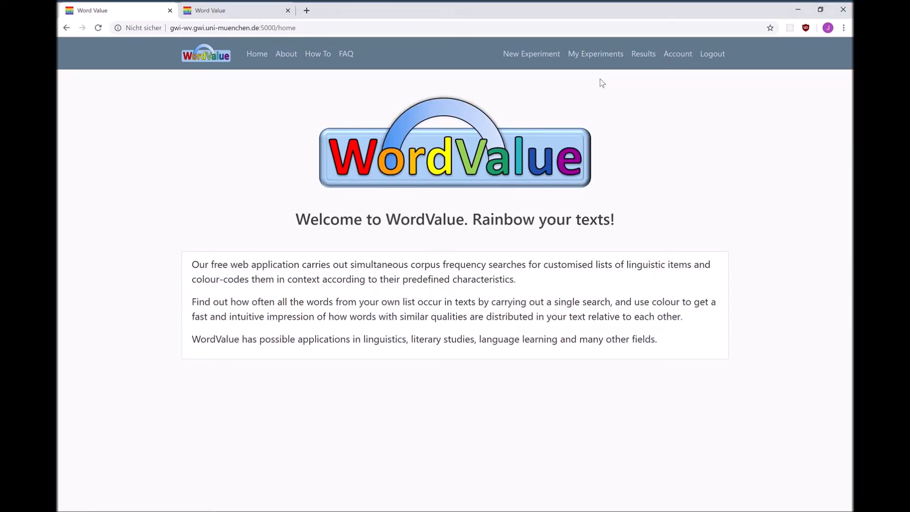
Step: Open the Daffodils experiment from the list of saved experiments to view its text
left_click(602, 55)
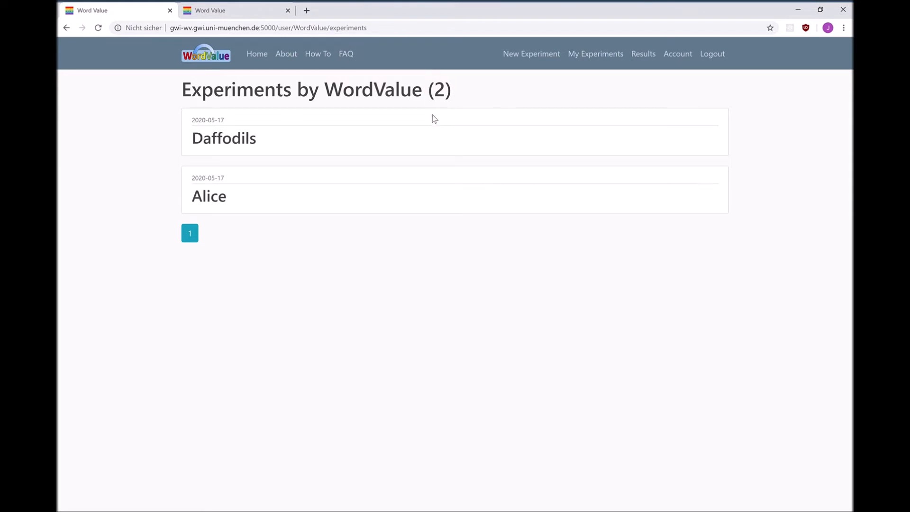
left_click(238, 143)
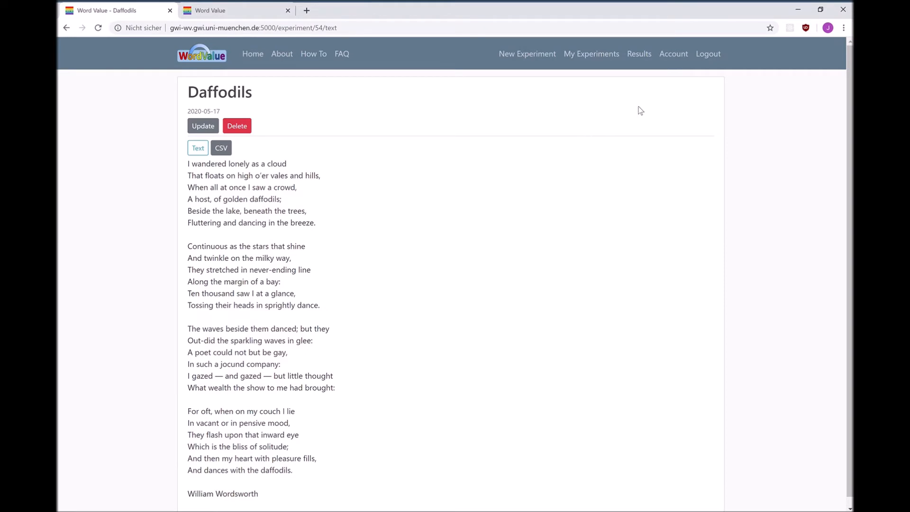
Step: Display the results of the Alice experiment as a frequency table and examine the key frequencies
left_click(645, 55)
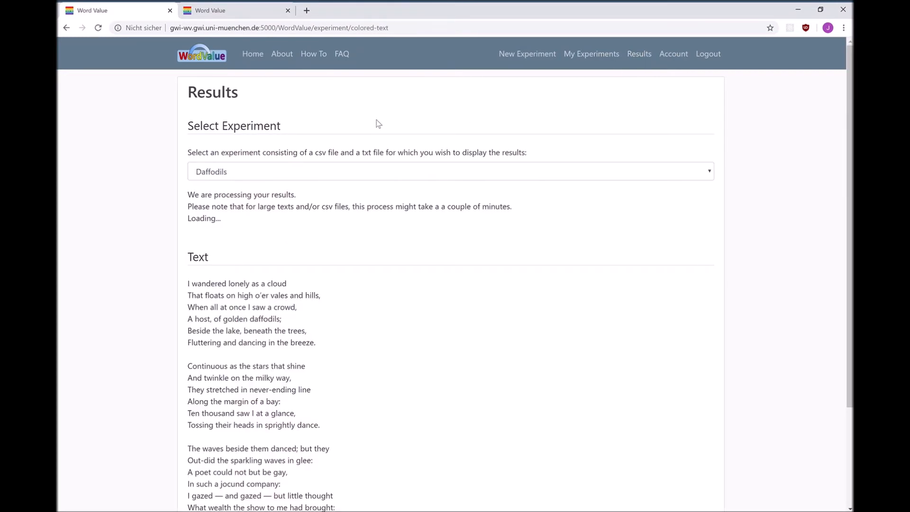
left_click(264, 170)
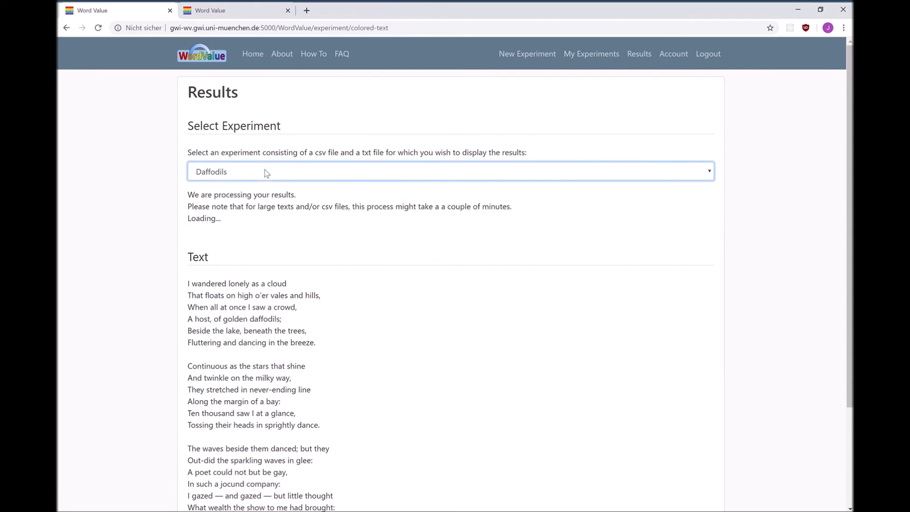
left_click(216, 206)
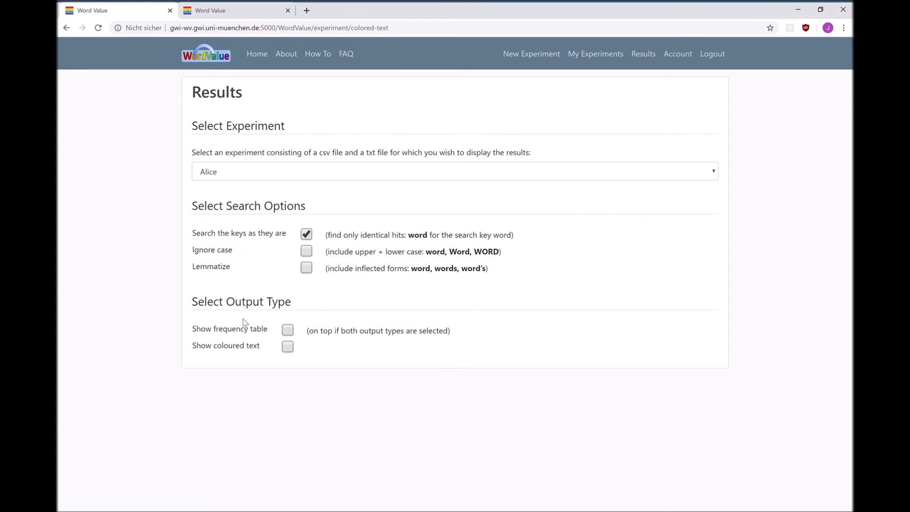
left_click(288, 330)
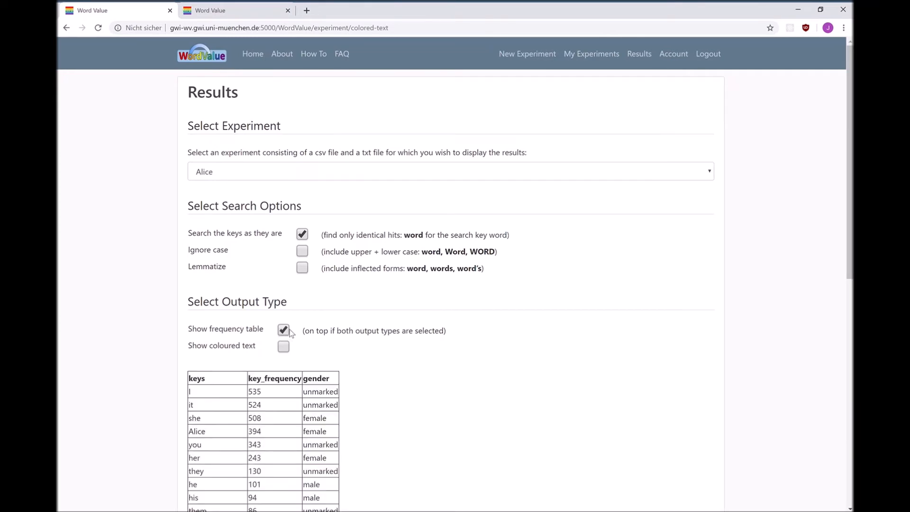
scroll(290, 331, "down", 2)
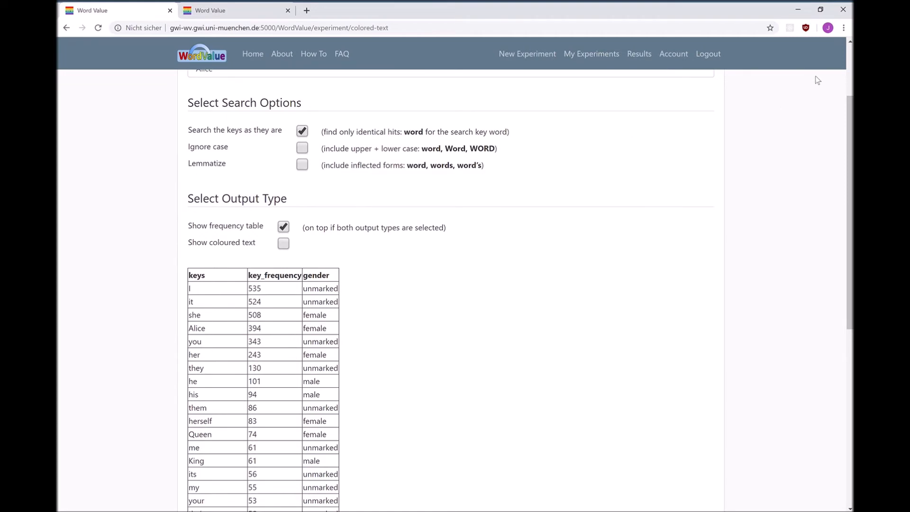
scroll(116, 256, "down", 1)
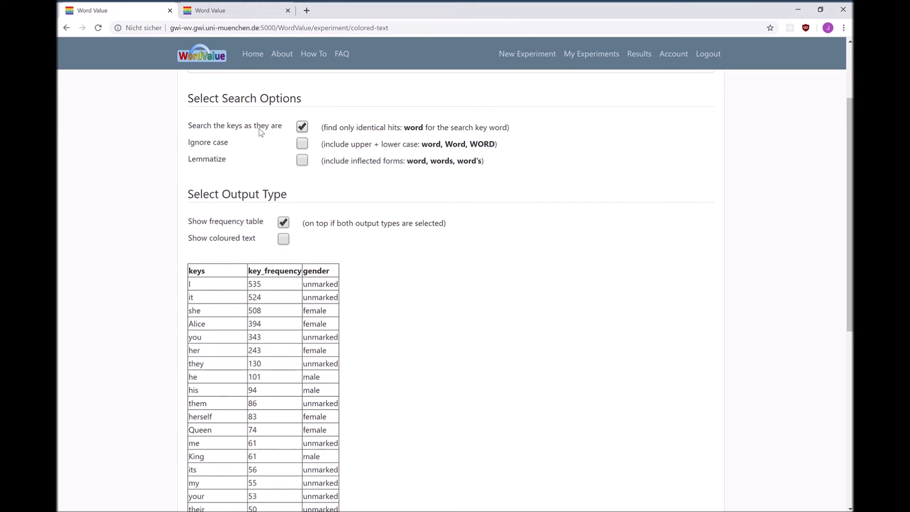
scroll(259, 129, "down", 6)
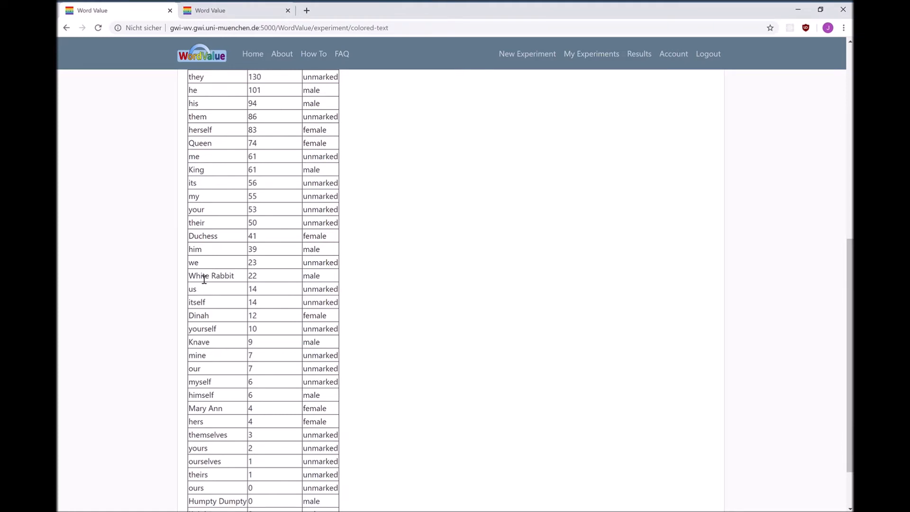
Step: Change the Alice search to ignore case and lemmatize the keys, and examine the updated frequency table
scroll(204, 279, "up", 5)
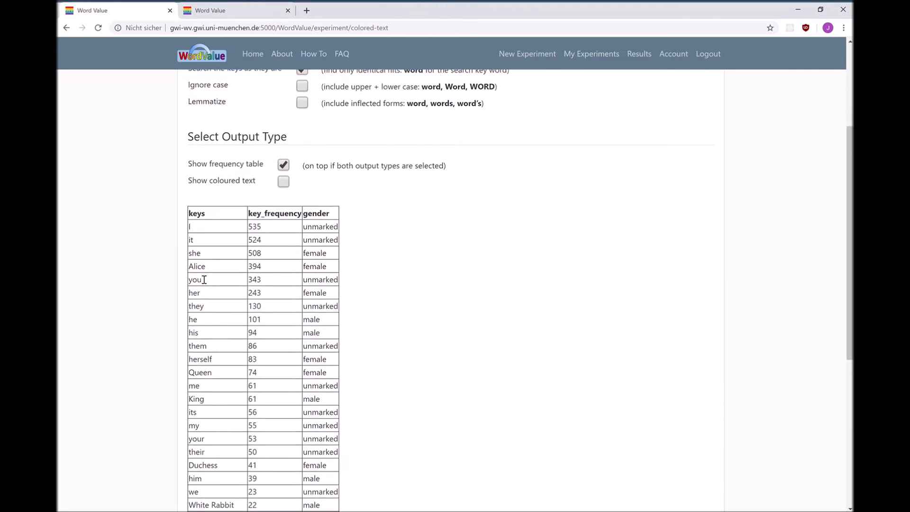
scroll(204, 280, "up", 1)
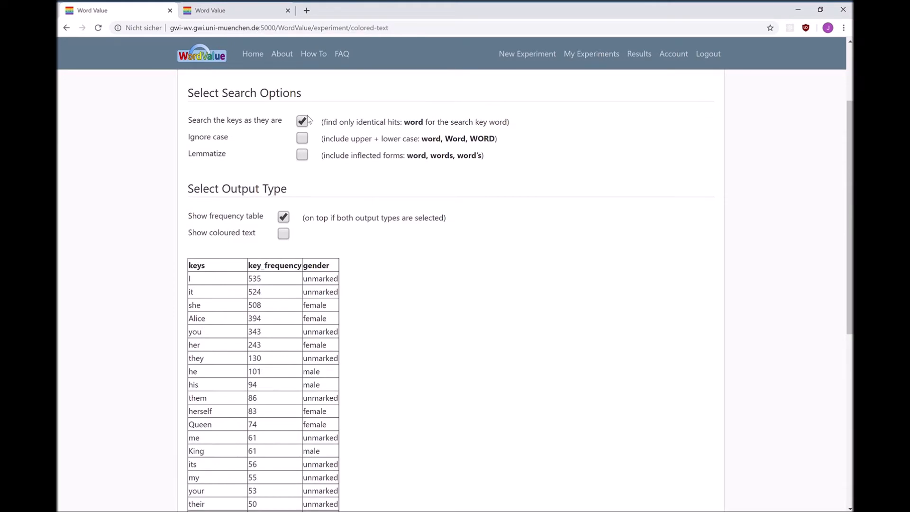
left_click(302, 138)
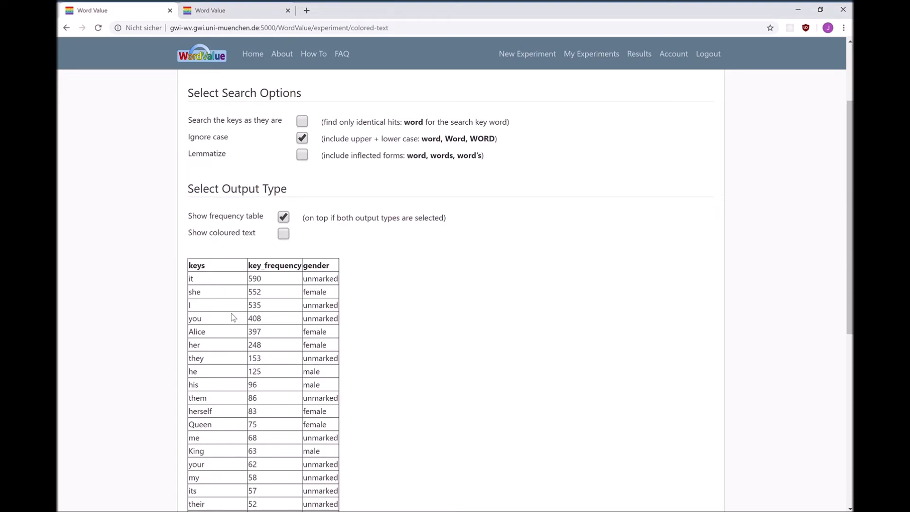
left_click(303, 155)
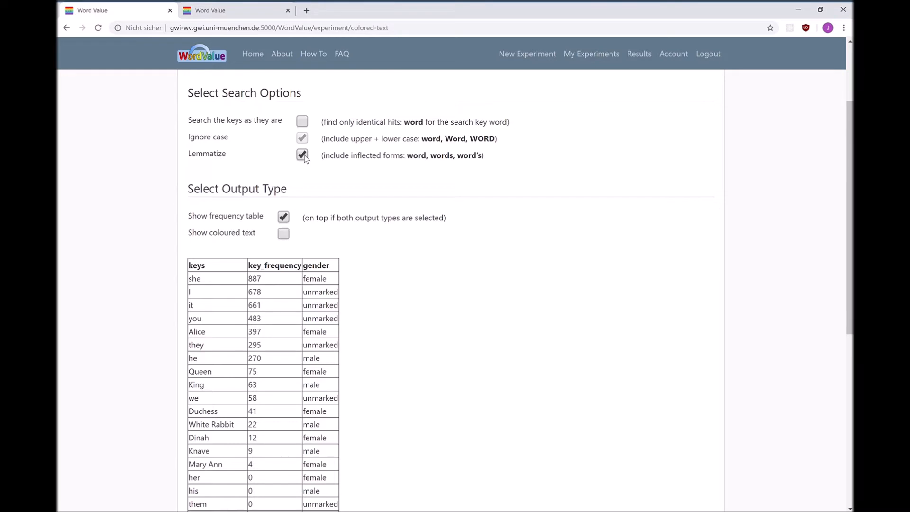
scroll(114, 271, "down", 1)
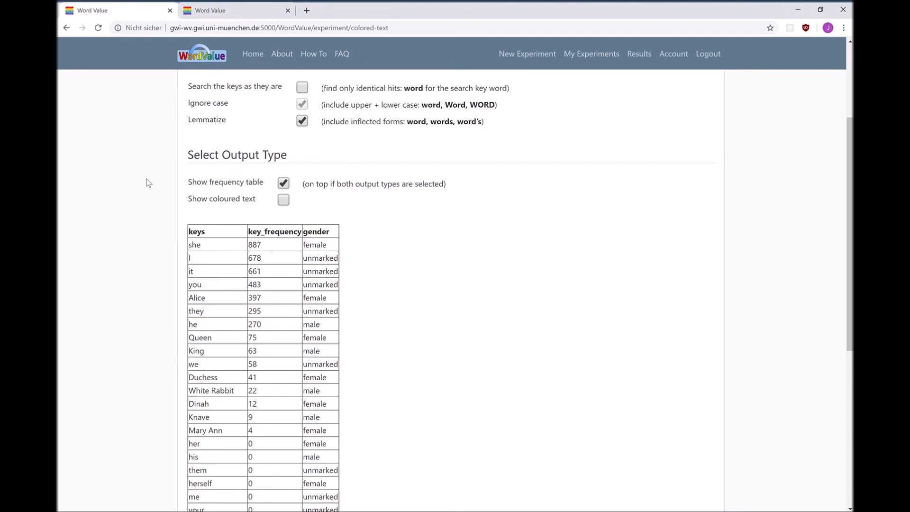
Step: Switch the results to the Daffodils experiment, with coloured text instead of the frequency table as output
left_click(284, 184)
left_click(327, 175)
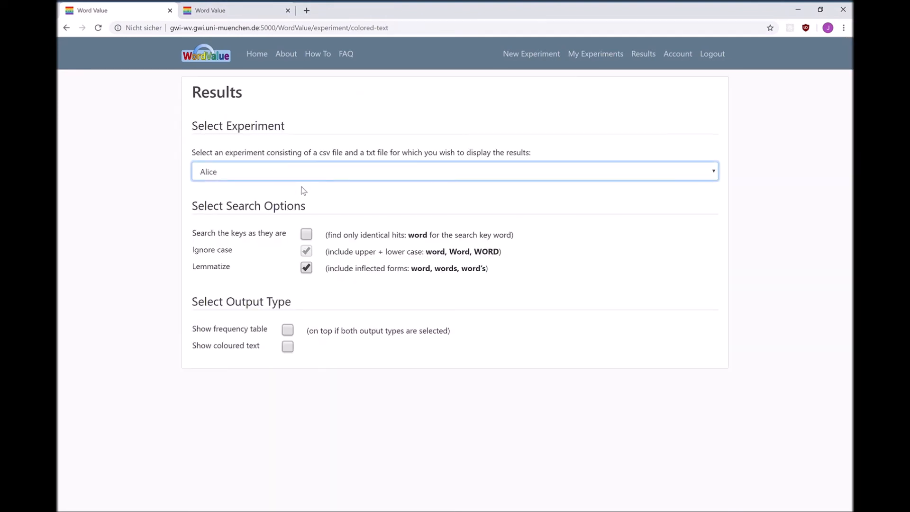
key("Down")
left_click(288, 347)
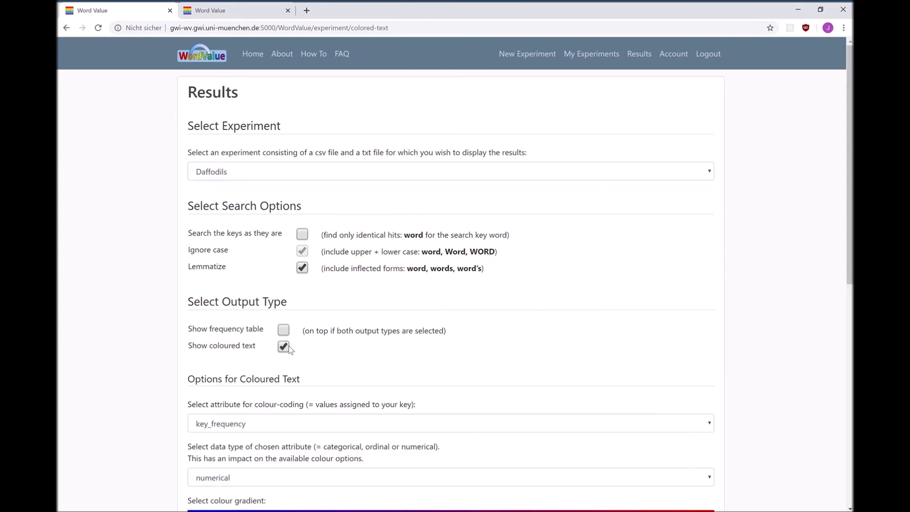
Step: Colour-code the Daffodils text by the BNC Frequency attribute, keeping numerical as its data type
scroll(288, 346, "down", 2)
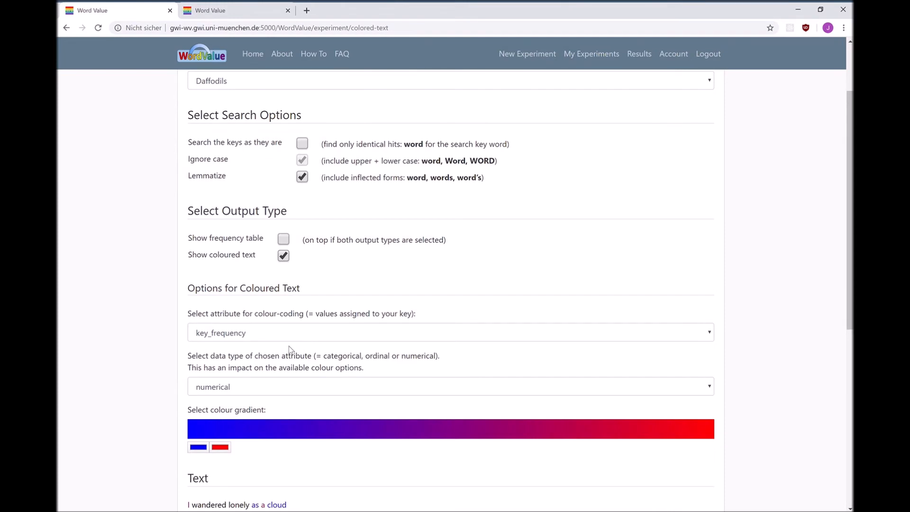
left_click(308, 335)
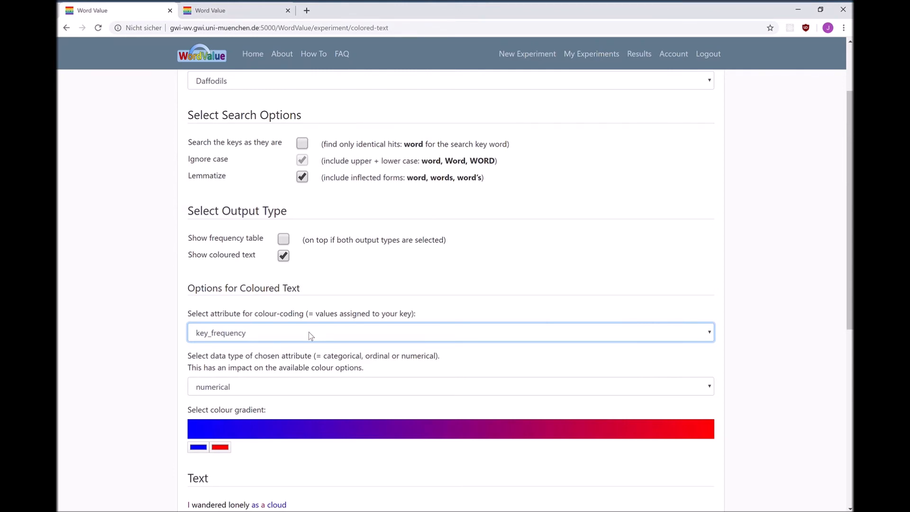
scroll(308, 332, "down", 1)
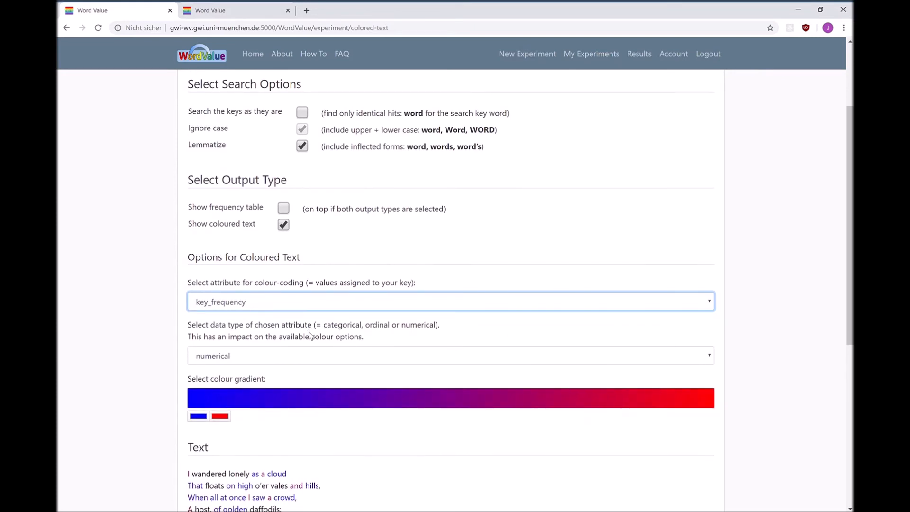
left_click(280, 355)
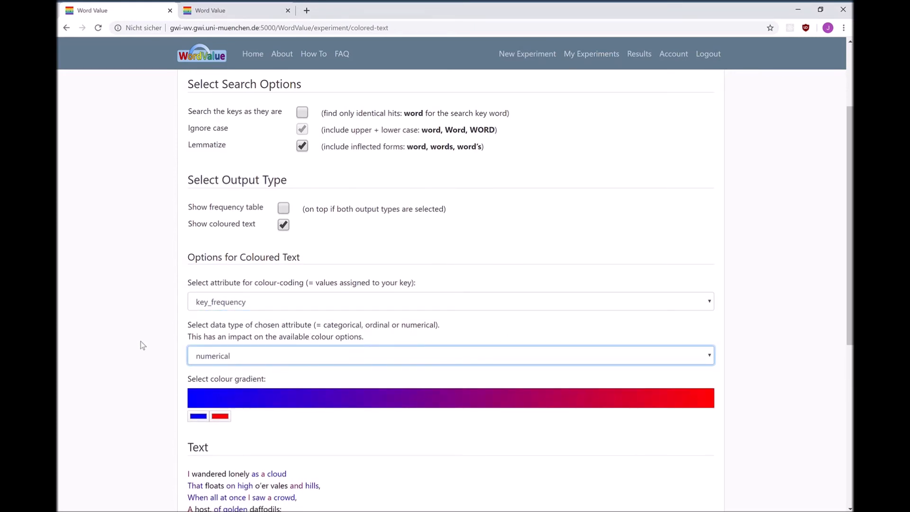
left_click(155, 340)
scroll(359, 377, "down", 2)
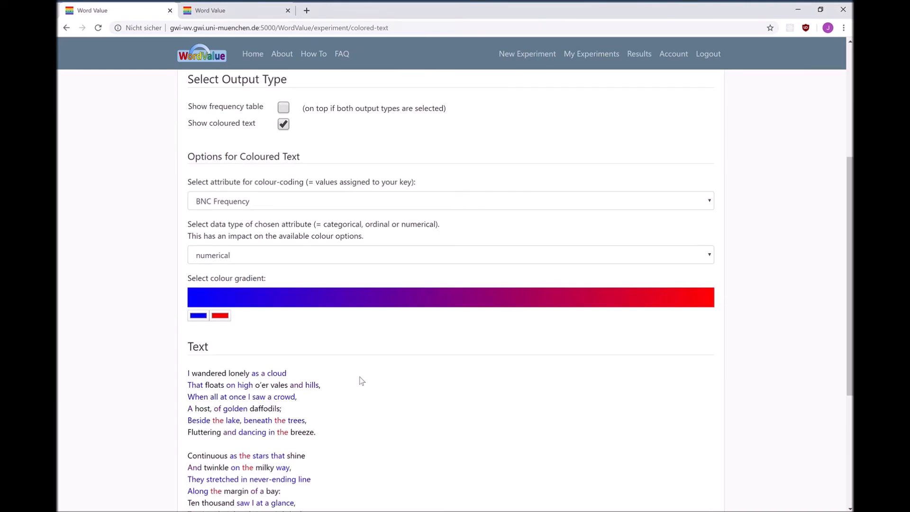
left_click(269, 200)
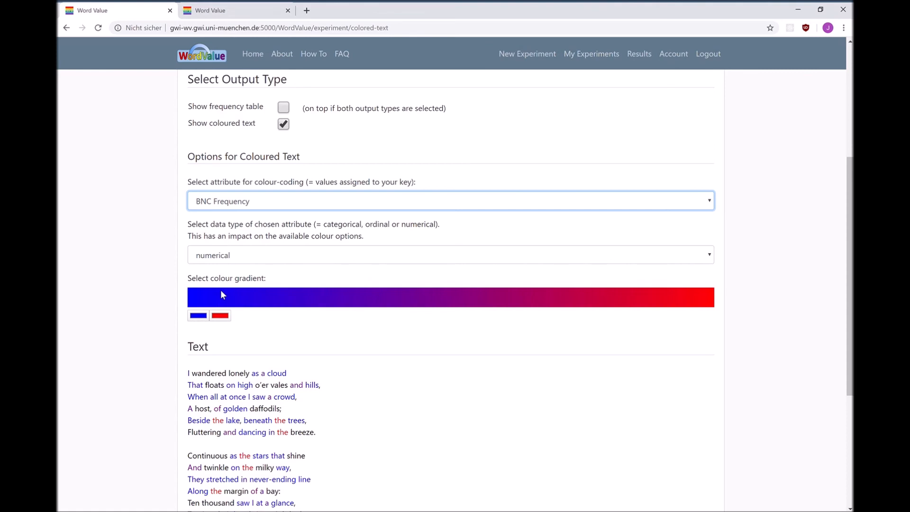
Step: Change the starting colour of the gradient to green and examine the recoloured poem
left_click(195, 316)
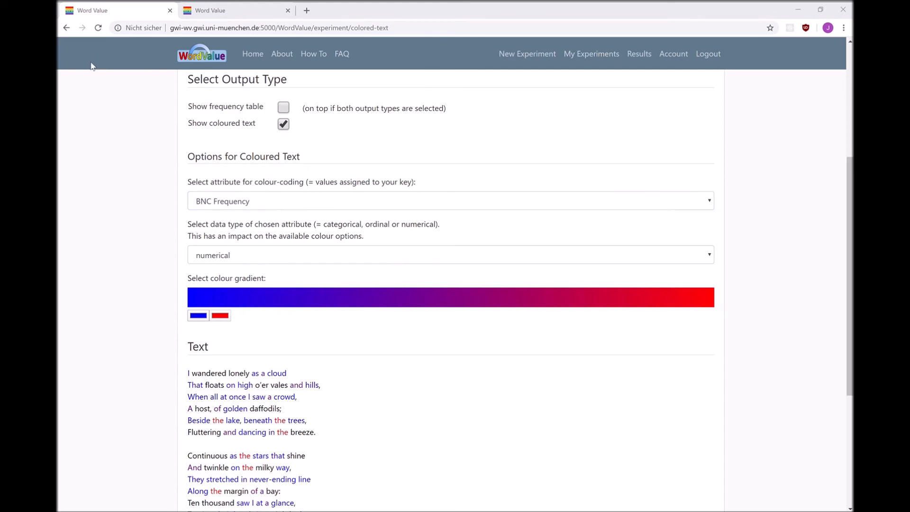
left_click(72, 147)
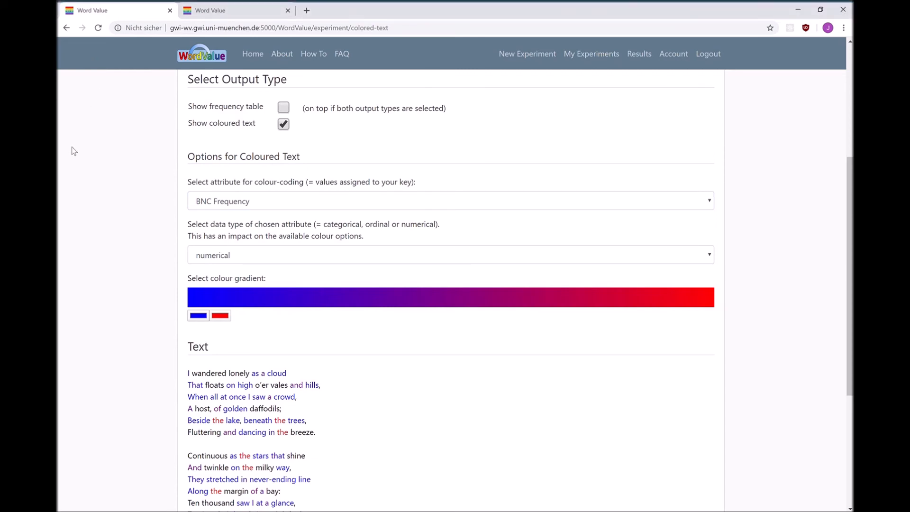
left_click(261, 288)
scroll(260, 284, "down", 2)
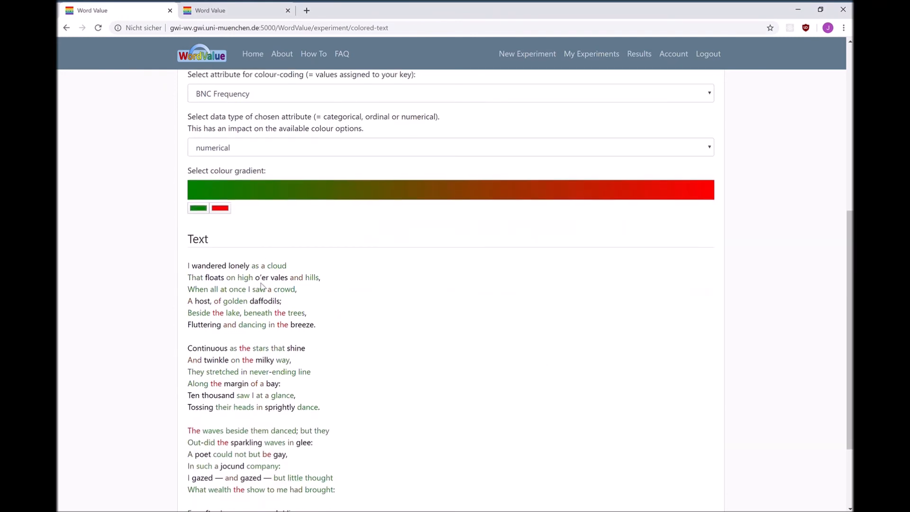
scroll(262, 331, "up", 1)
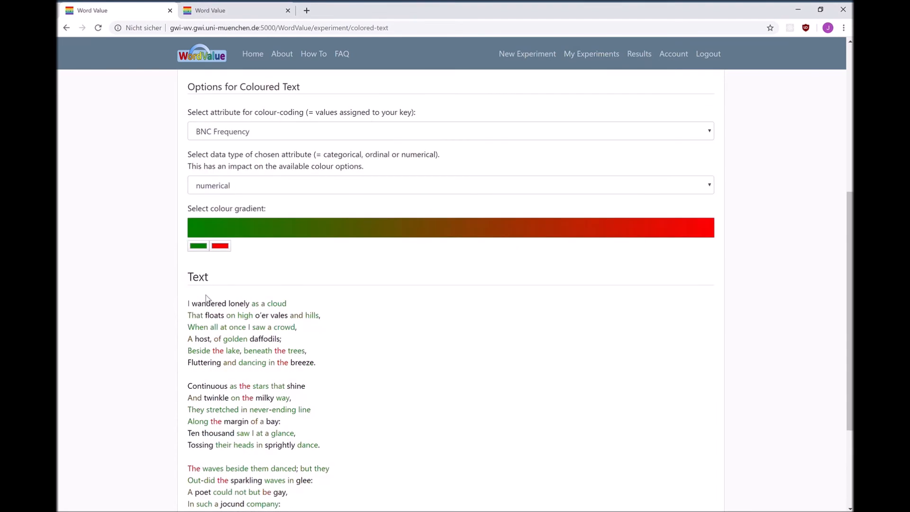
Step: Change the data type to categorical and choose Etym_language as the colour-coding attribute
left_click(335, 190)
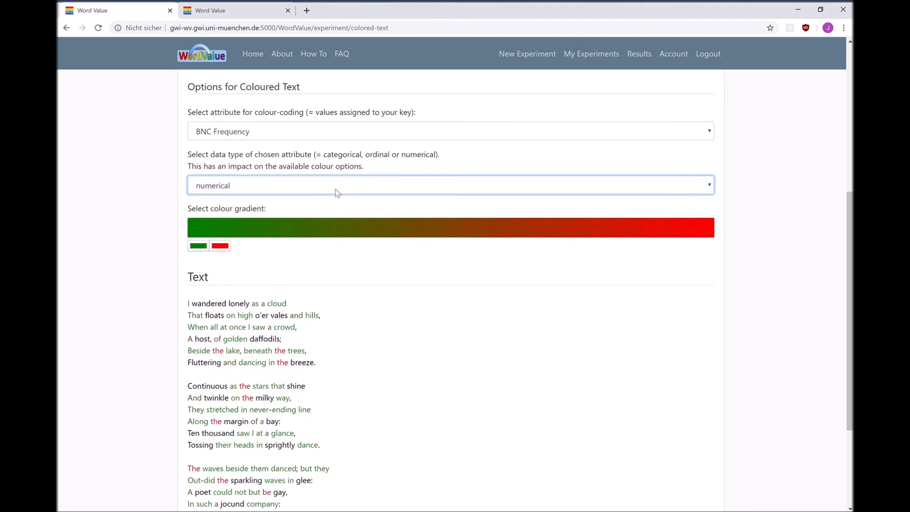
left_click(299, 218)
left_click(335, 128)
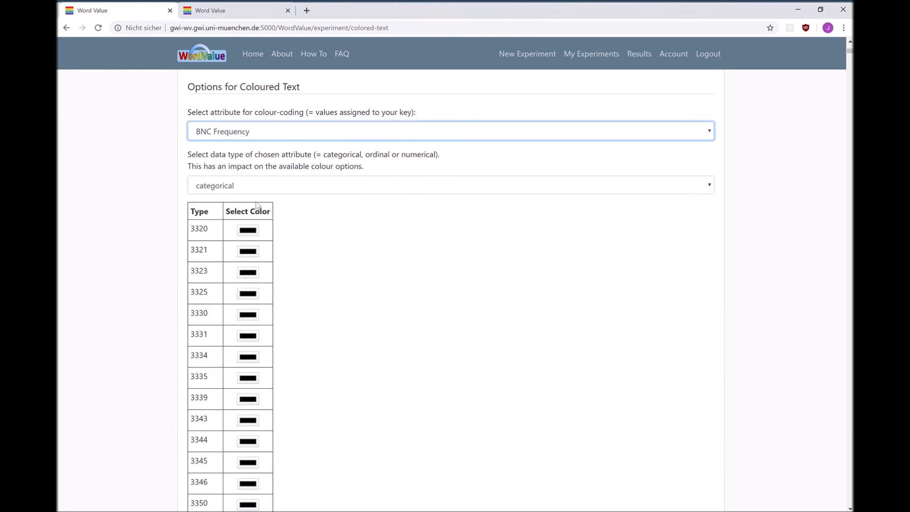
left_click(224, 243)
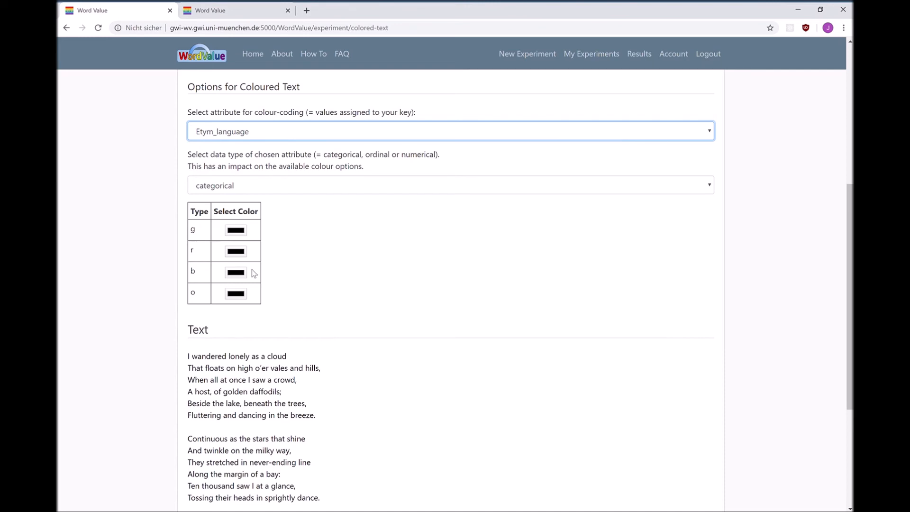
Step: Assign red to type g and green to type r of Etym_language, and examine the coloured poem
left_click(238, 229)
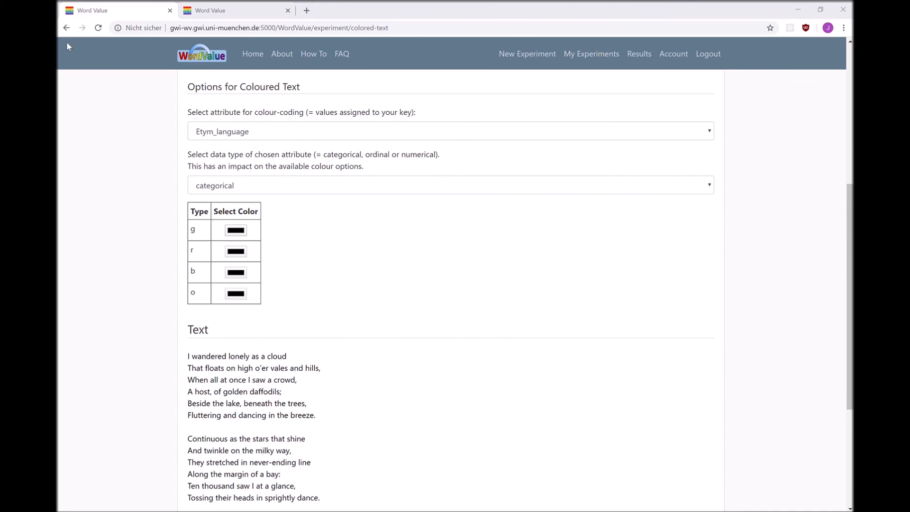
left_click(73, 146)
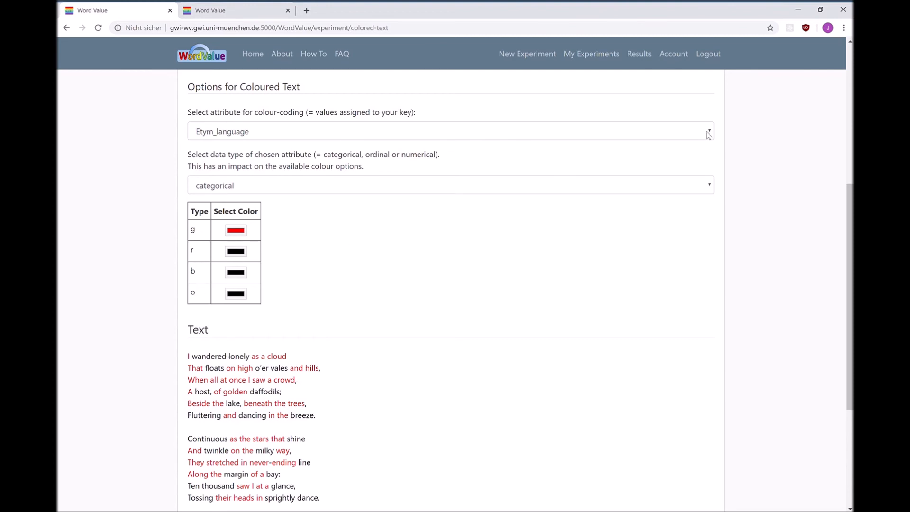
scroll(122, 209, "down", 1)
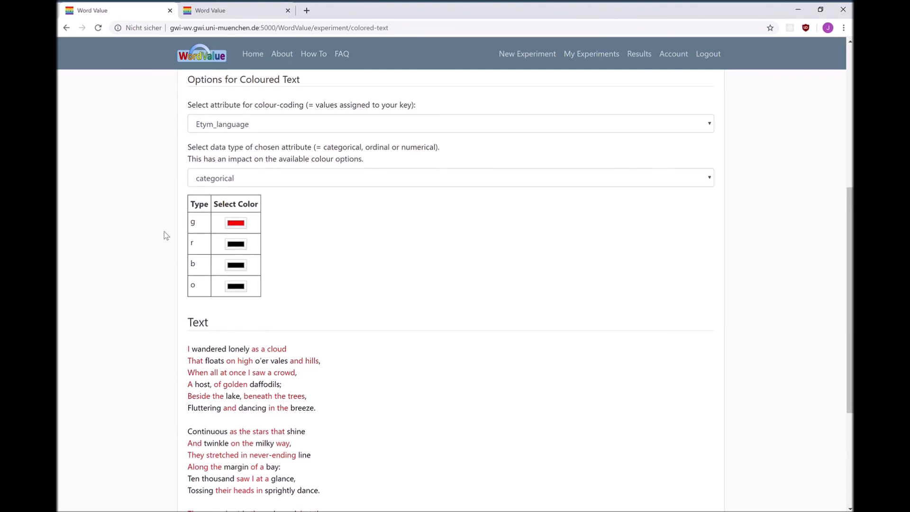
left_click(238, 245)
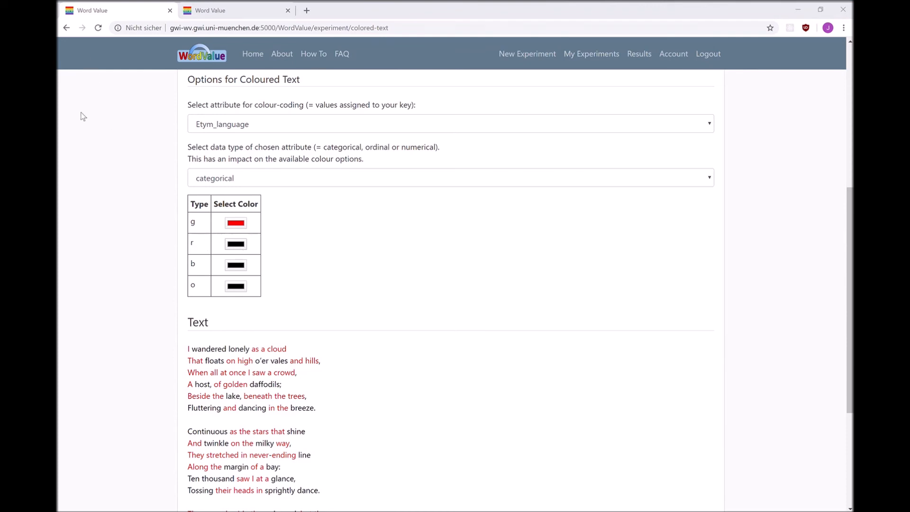
left_click(74, 151)
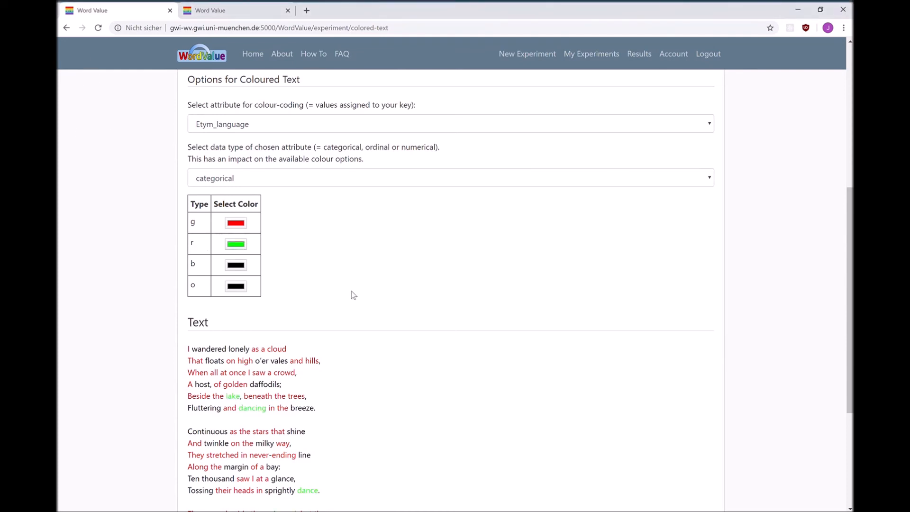
scroll(353, 295, "down", 2)
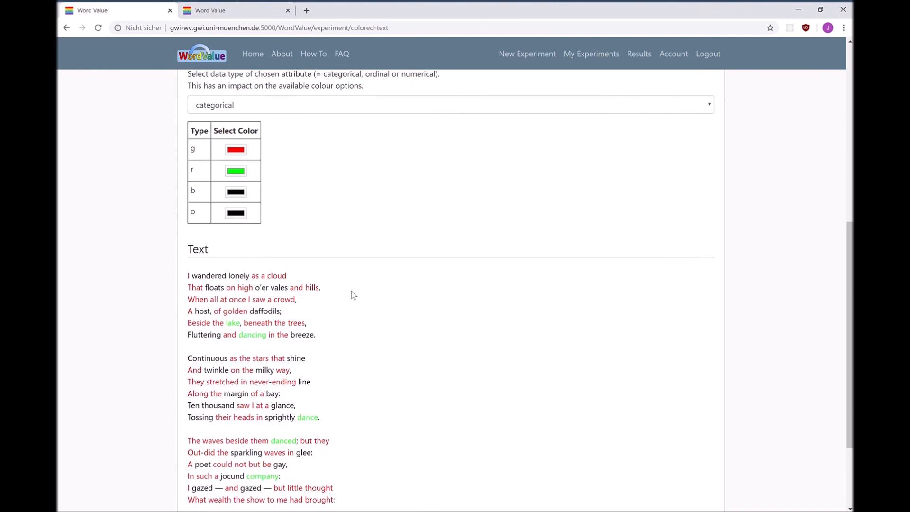
scroll(353, 295, "down", 1)
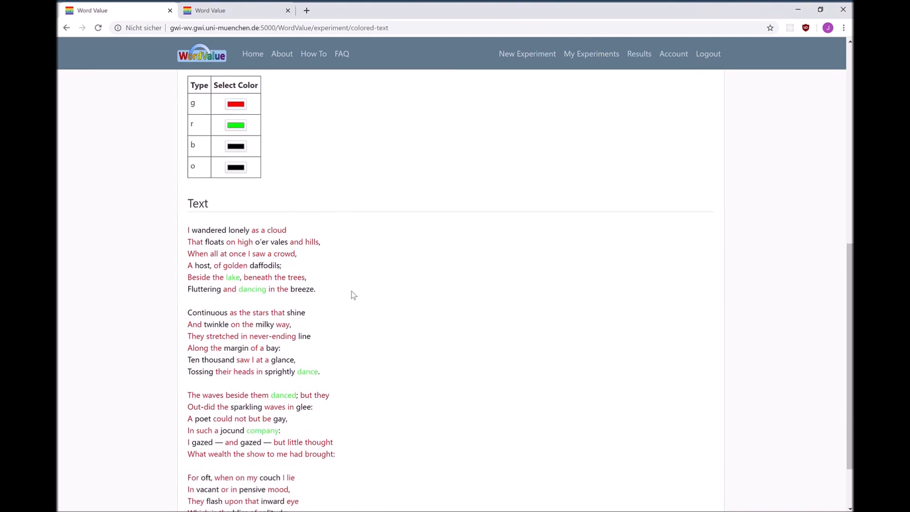
Step: Assign blue to type b and yellow to type o, and check the whole poem for the new colours
scroll(353, 294, "up", 1)
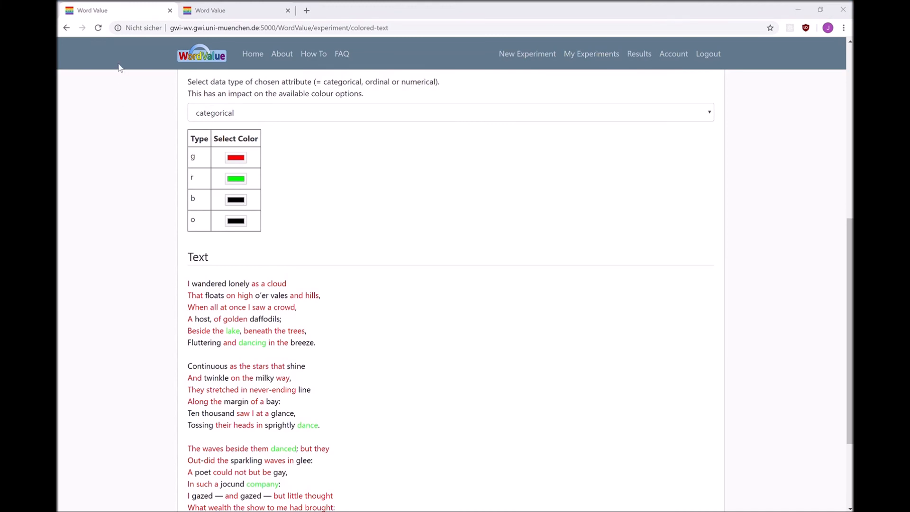
left_click(76, 146)
left_click(238, 223)
left_click(74, 147)
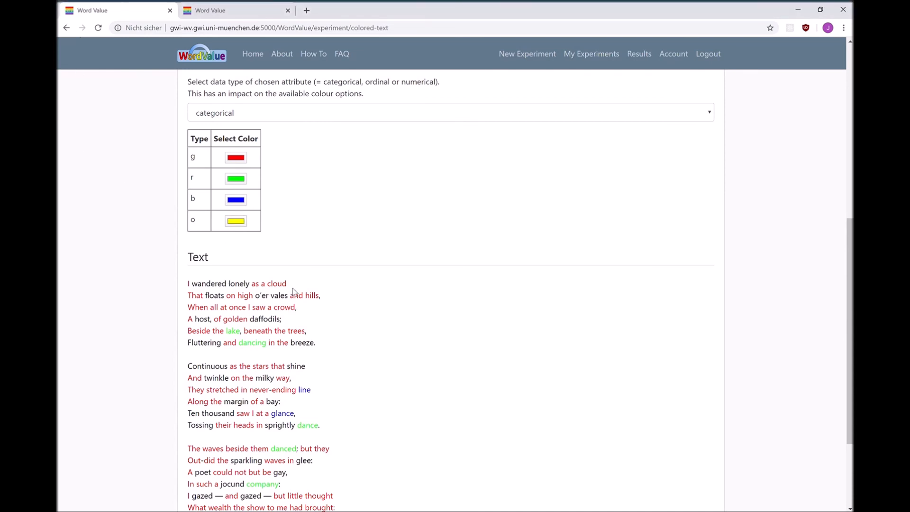
scroll(297, 293, "down", 3)
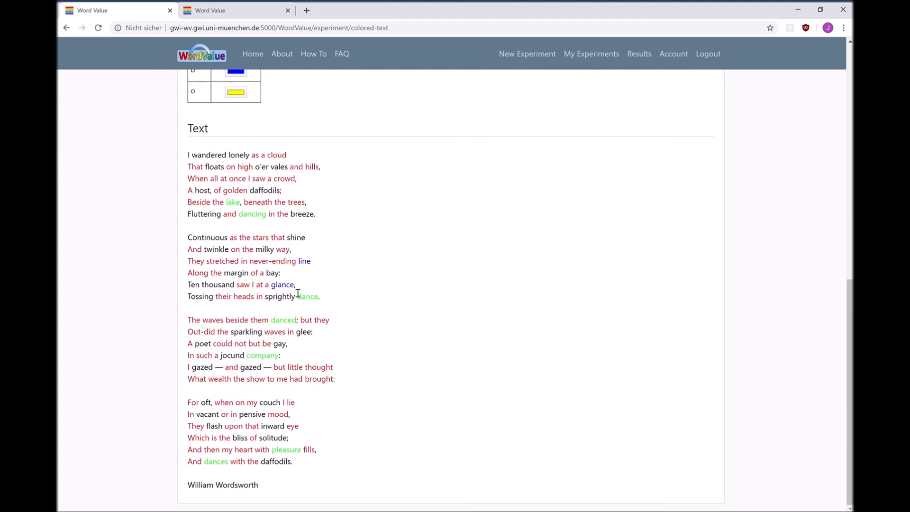
scroll(298, 293, "up", 3)
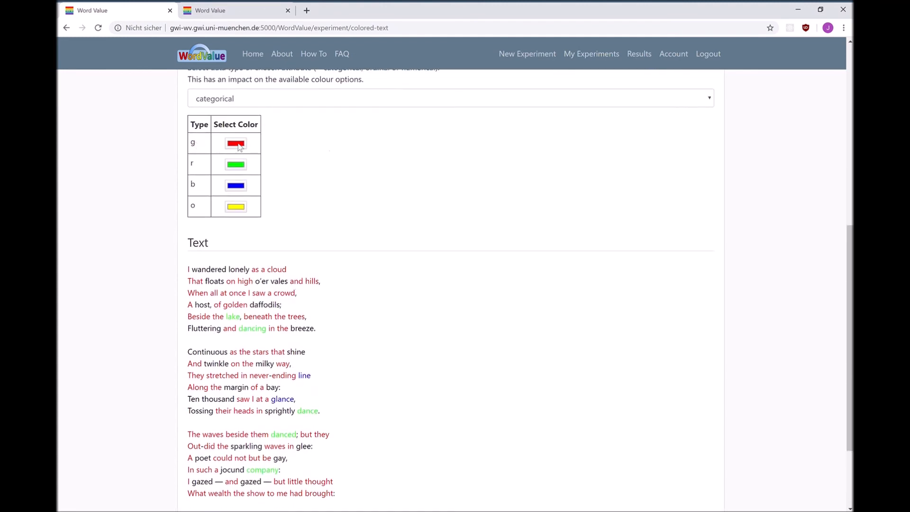
Step: Colour-code the poem by the Etym_age attribute and set its data type to ordinal
scroll(724, 121, "up", 2)
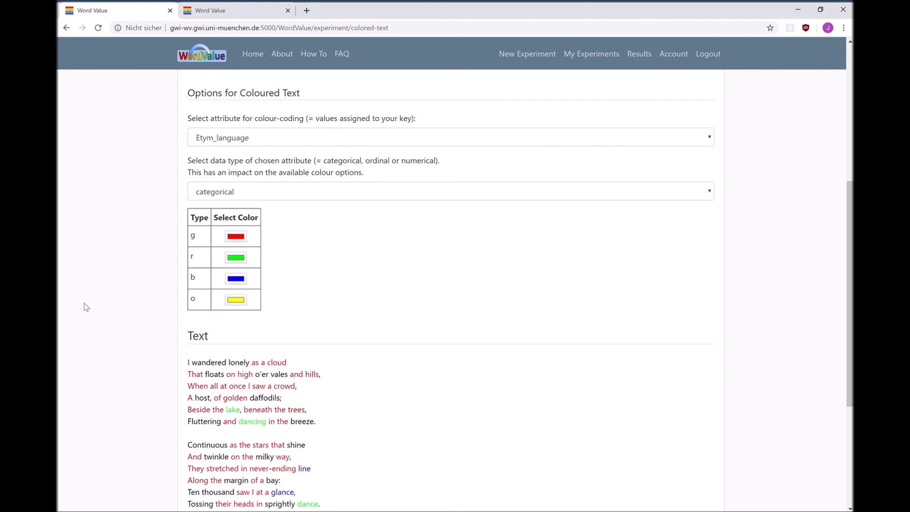
left_click(325, 139)
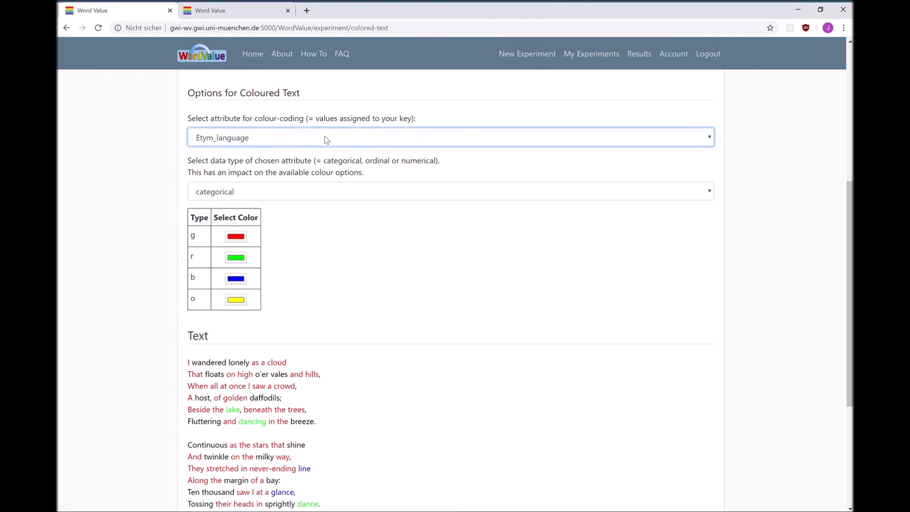
key("Up")
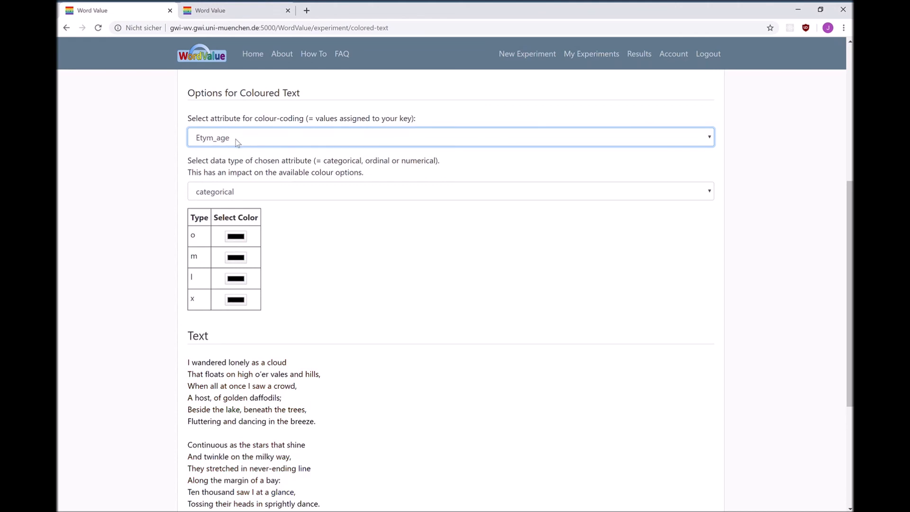
left_click(377, 197)
key("Down")
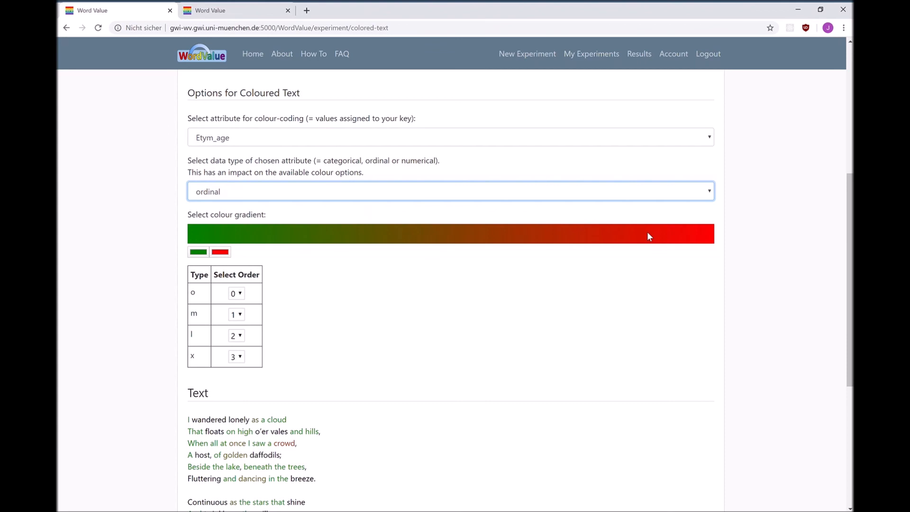
Step: Try giving types o and m the same order value, 2, and view the effect on the poem
left_click(345, 272)
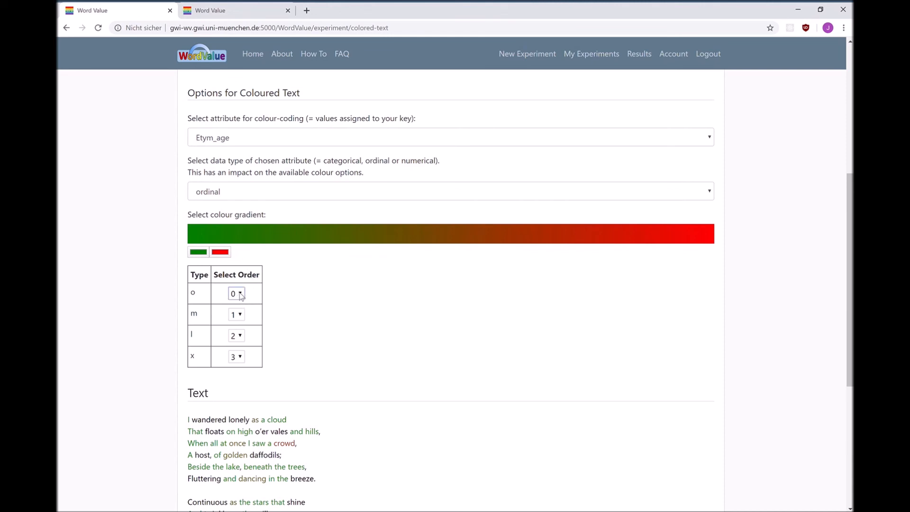
key("2")
left_click(235, 315)
key("2")
scroll(352, 317, "down", 3)
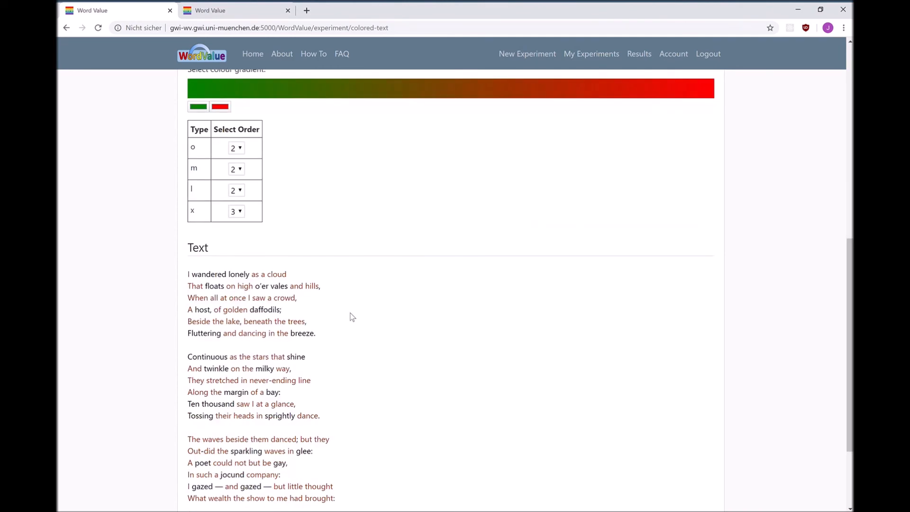
Step: Set the order of type o to 0 and type m to 1, and examine the recoloured poem
left_click(236, 158)
left_click(236, 169)
key("1")
scroll(312, 244, "down", 1)
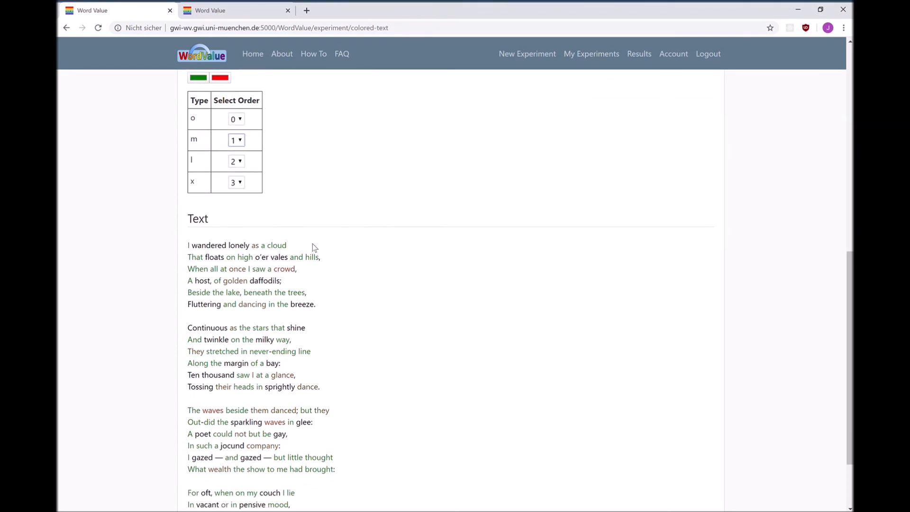
scroll(312, 243, "down", 2)
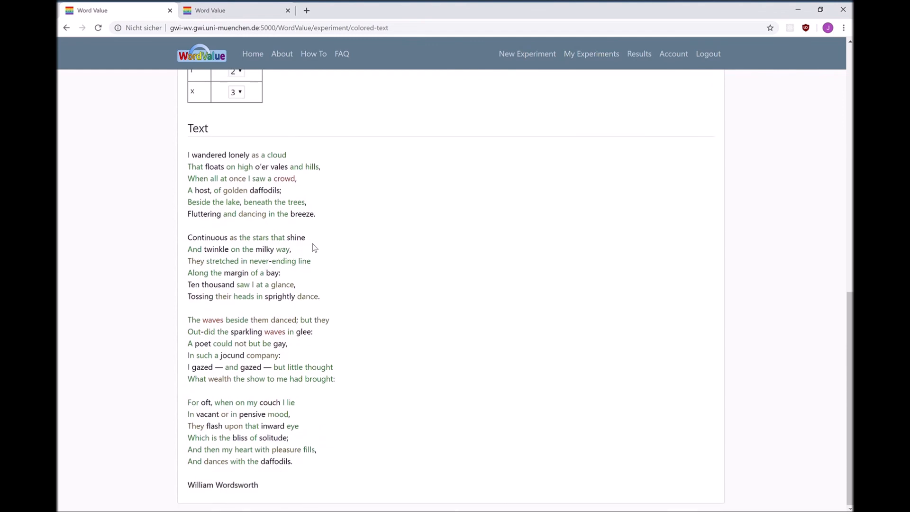
scroll(312, 244, "up", 2)
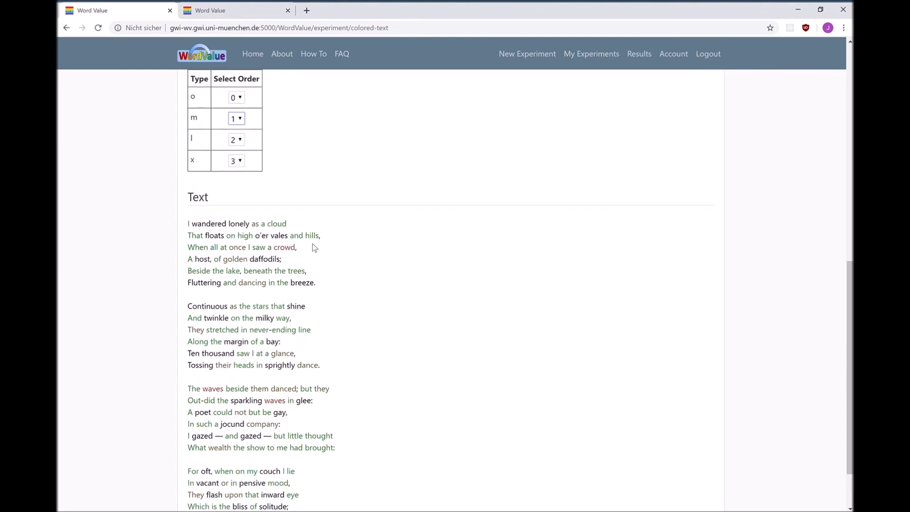
scroll(312, 244, "up", 1)
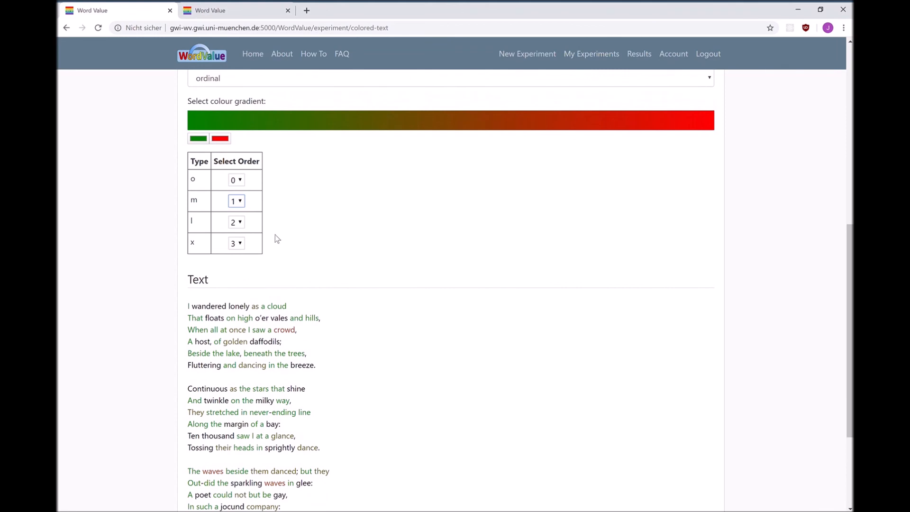